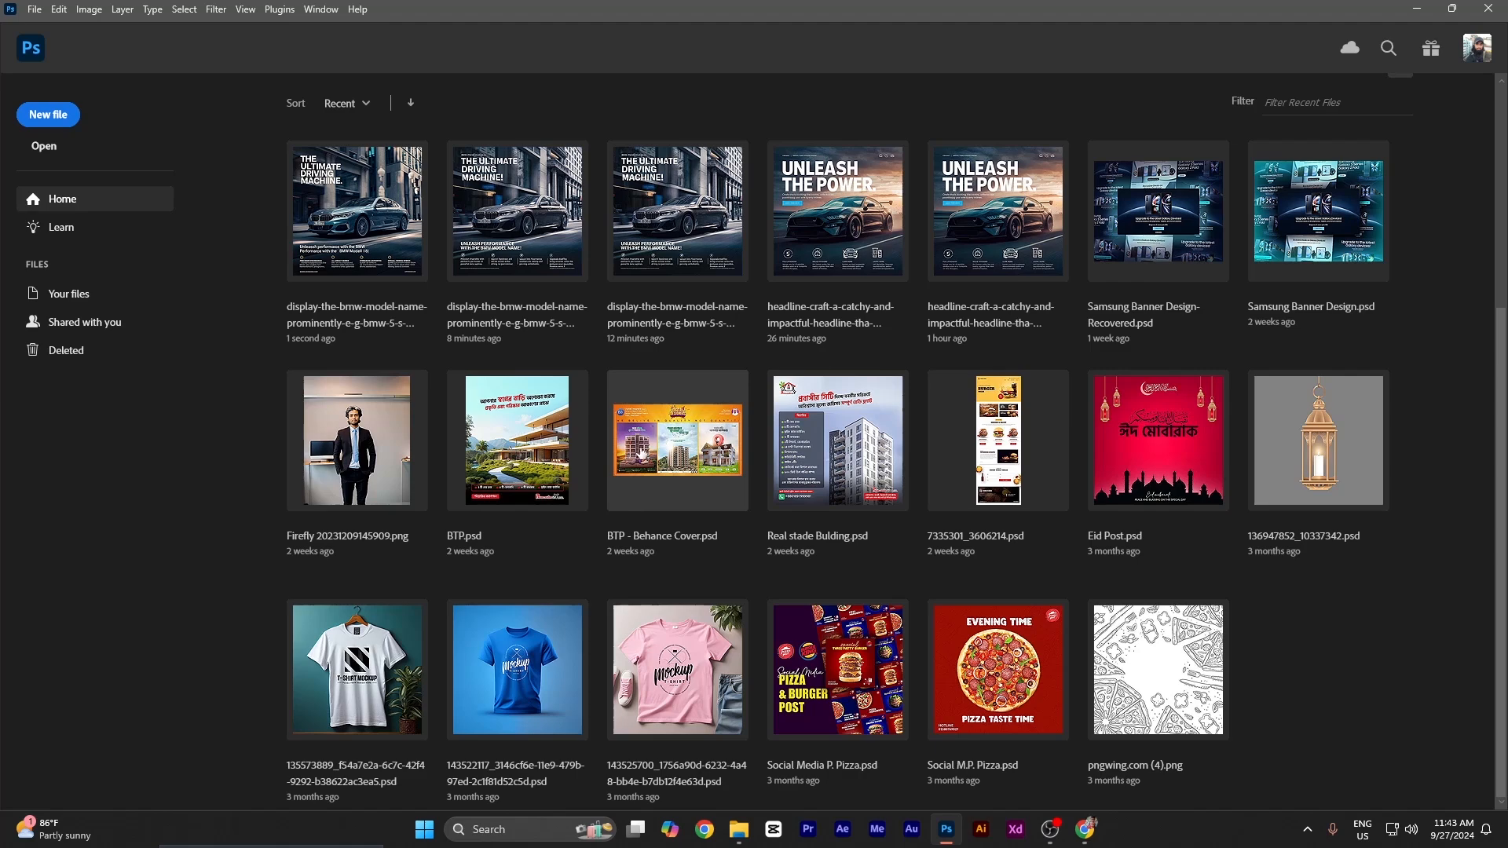
# - Open the a-clean-and-inviting-social-media-poster image from the Medical\Original folder and unlock its Background layer
pyautogui.scroll(5, 477, 374)
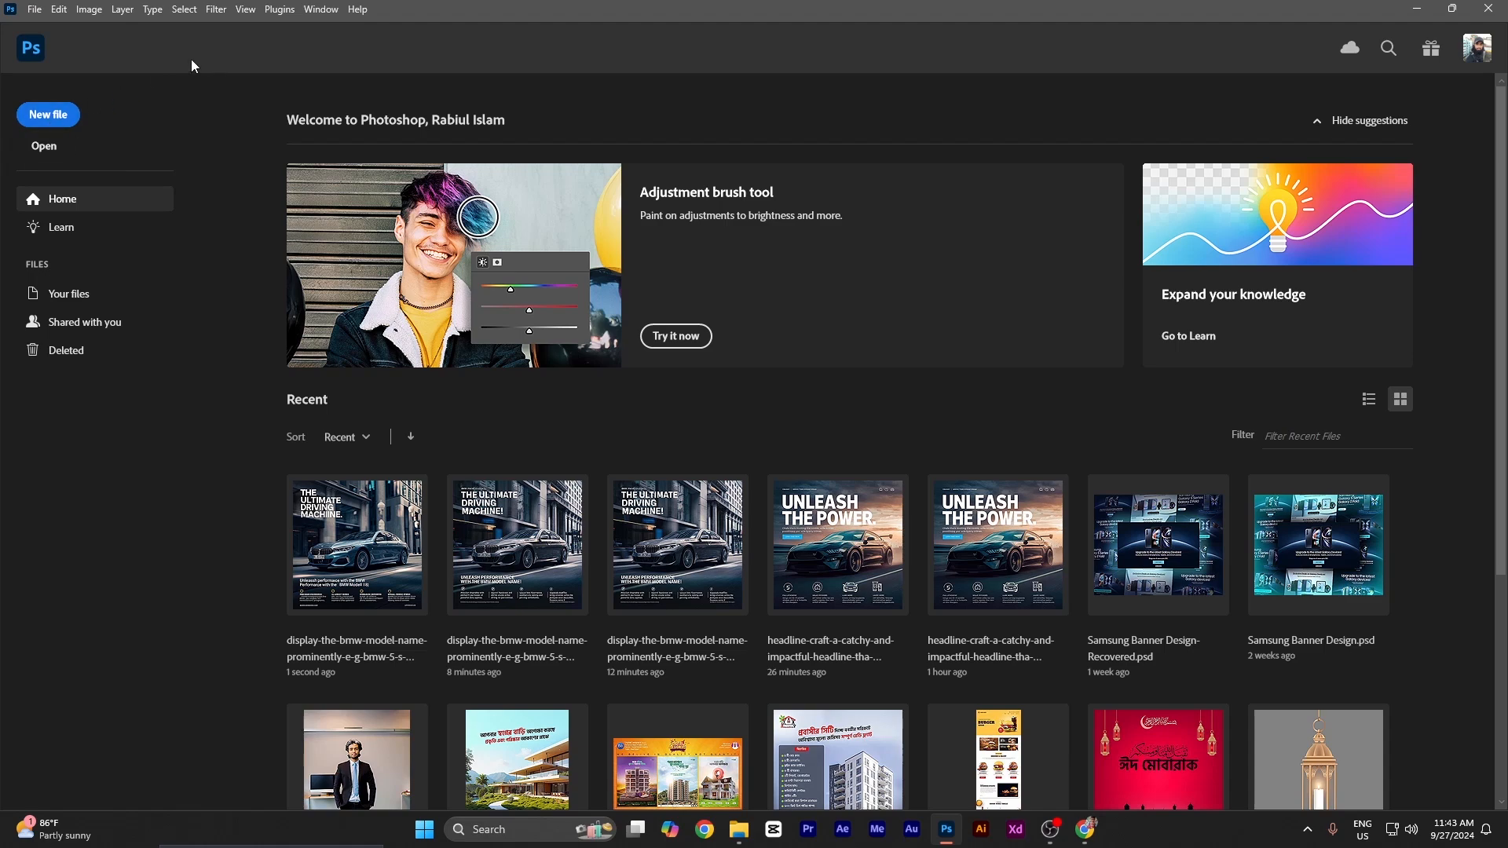
pyautogui.click(46, 146)
pyautogui.doubleClick(187, 243)
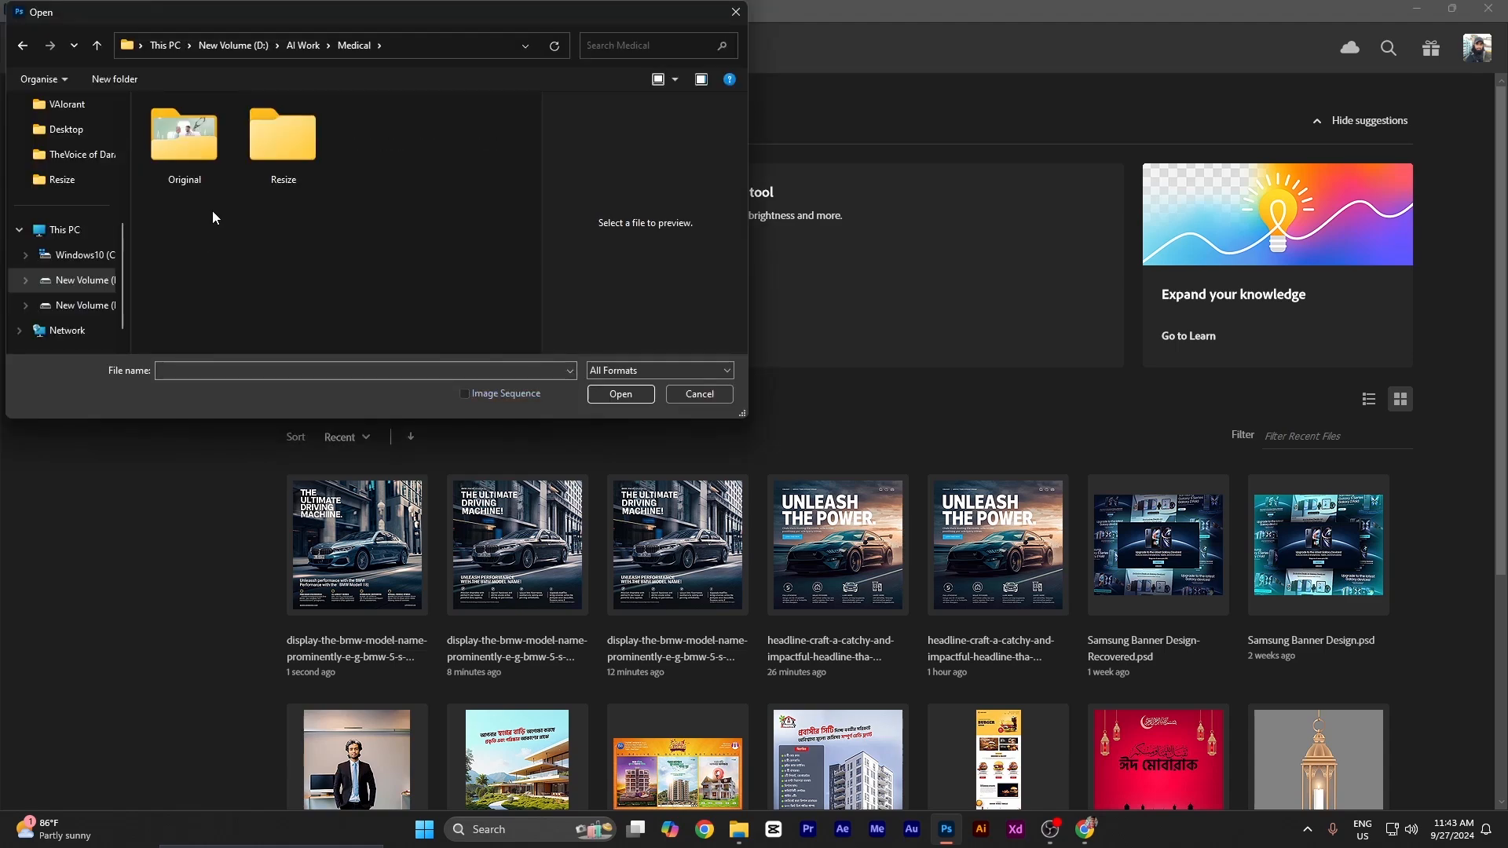
pyautogui.doubleClick(181, 146)
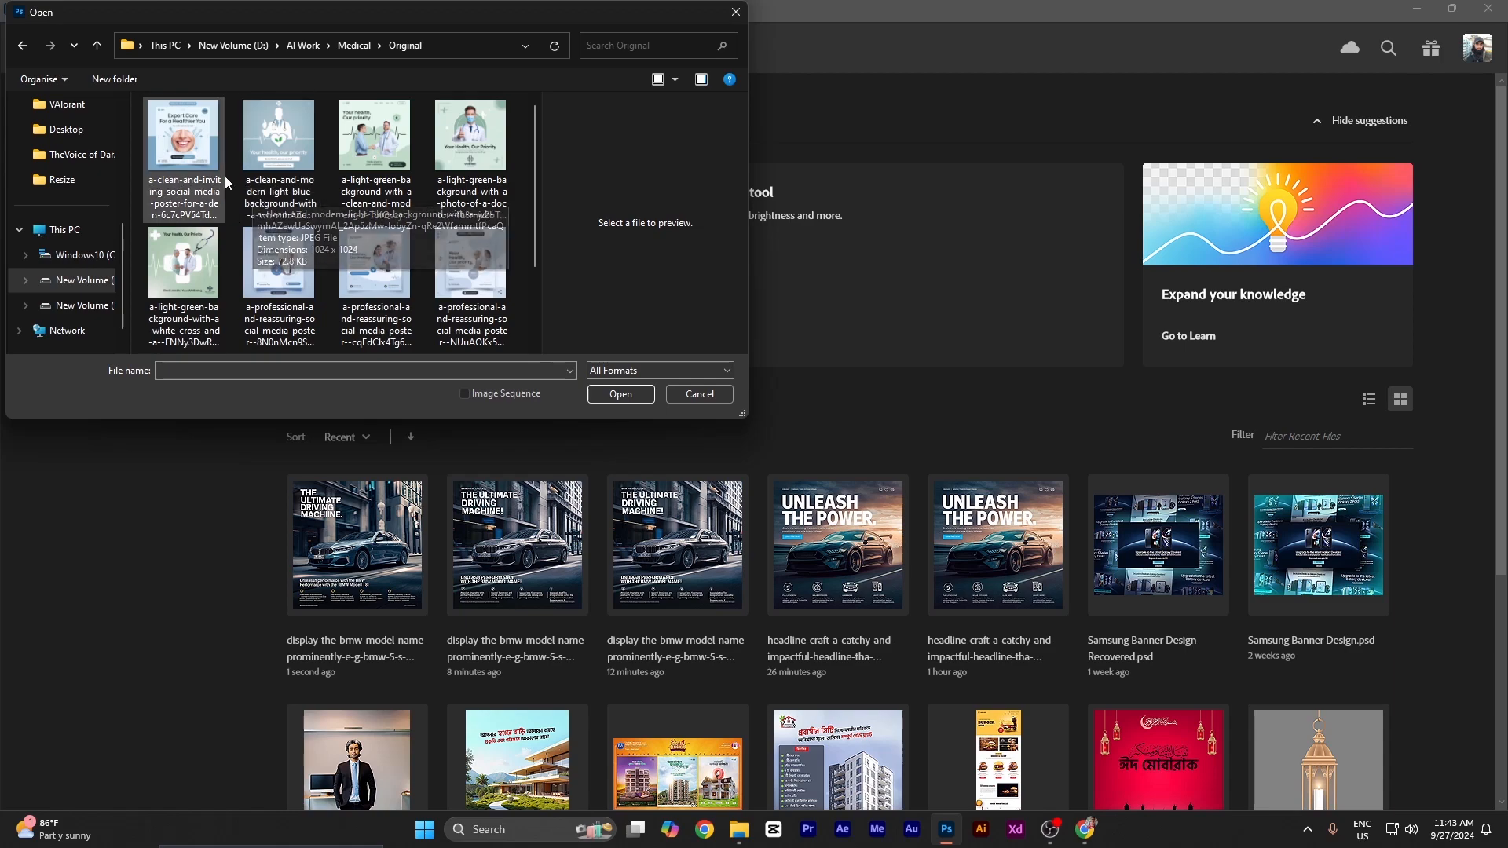
pyautogui.click(183, 153)
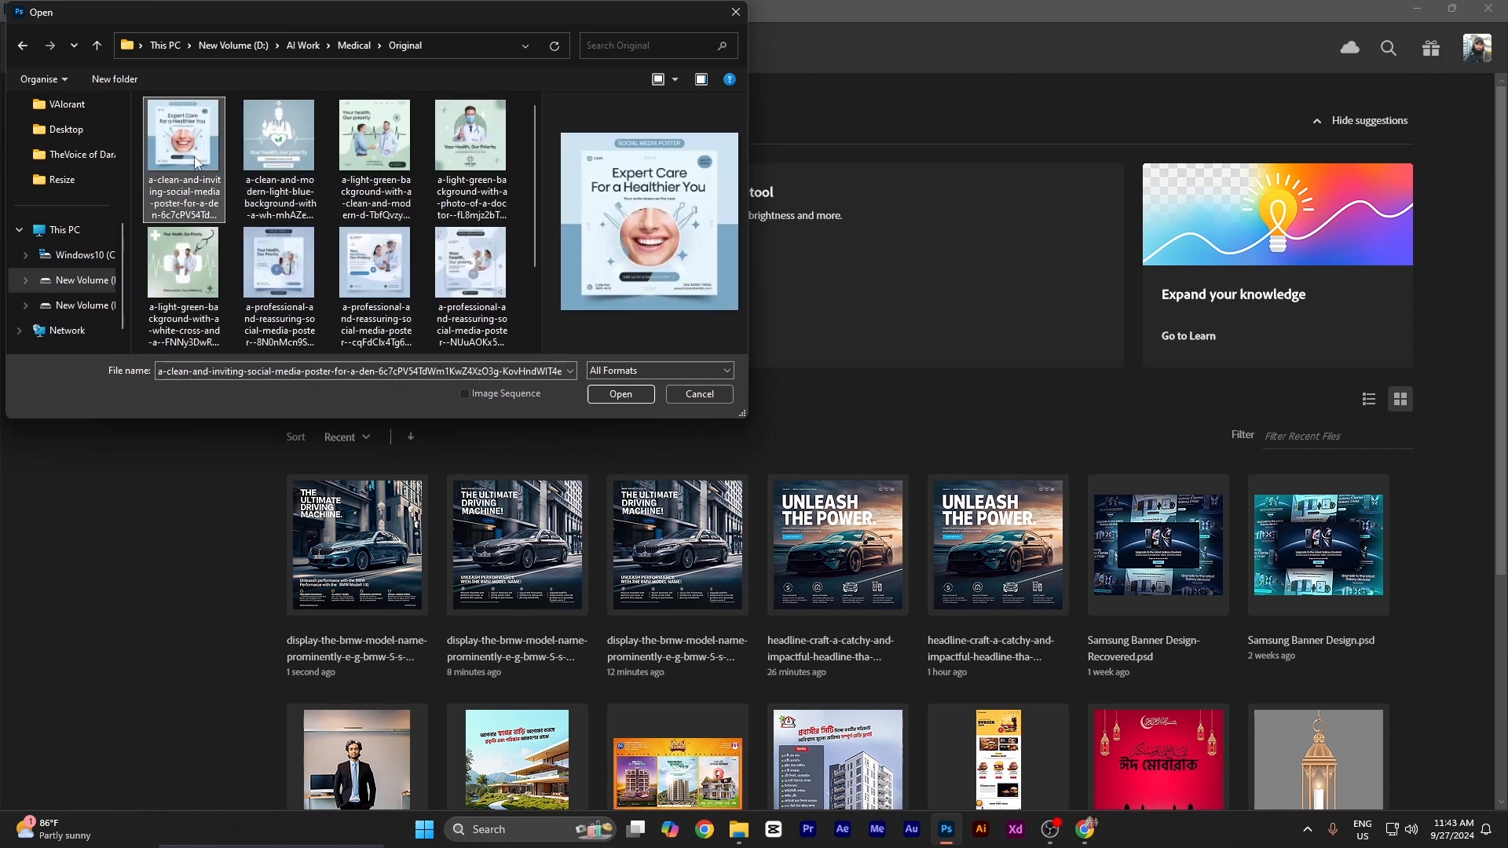
pyautogui.click(620, 394)
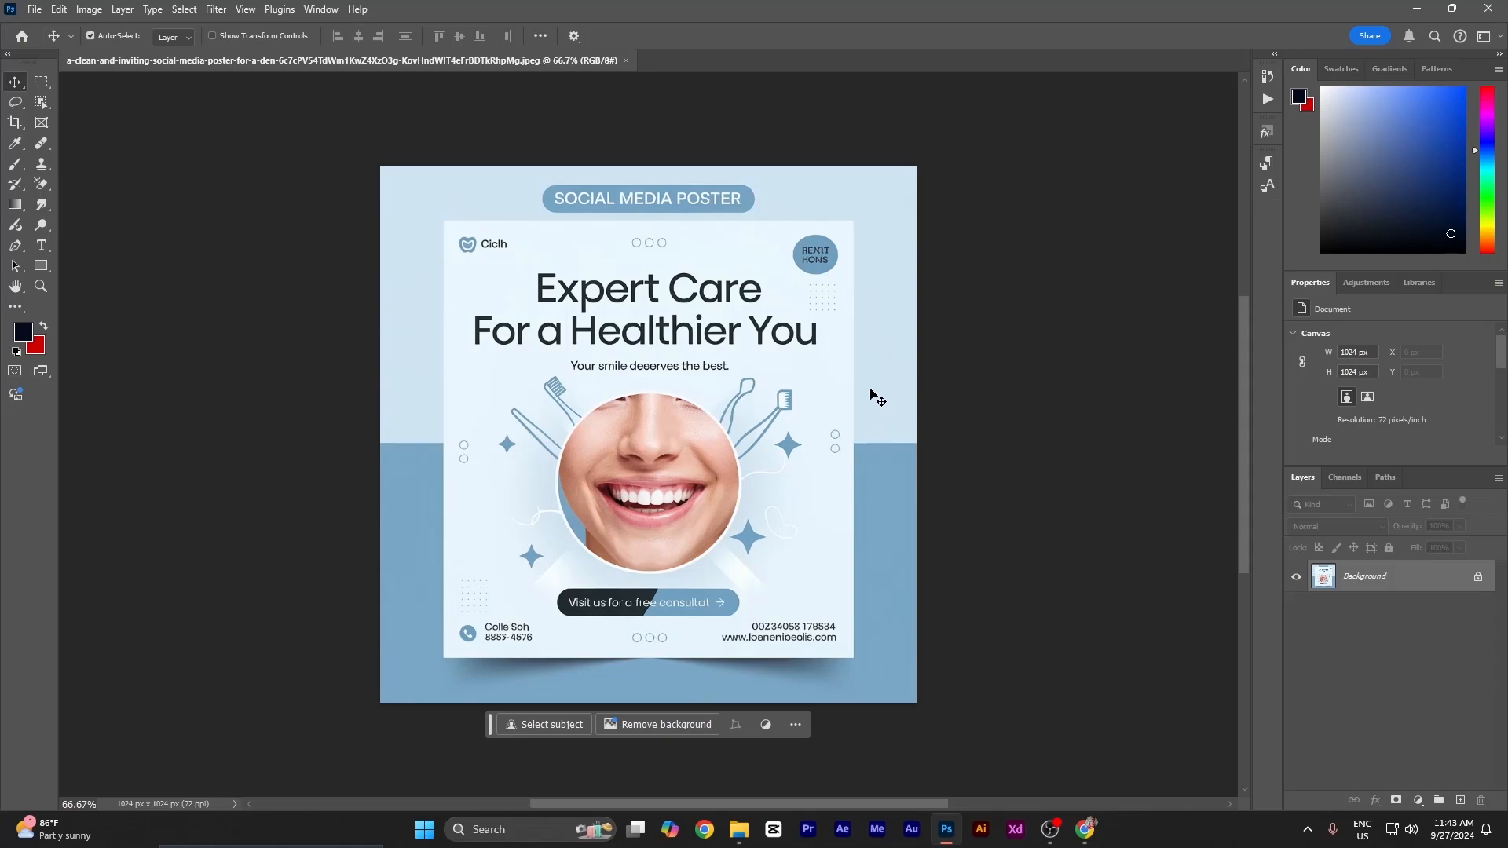
pyautogui.click(1477, 576)
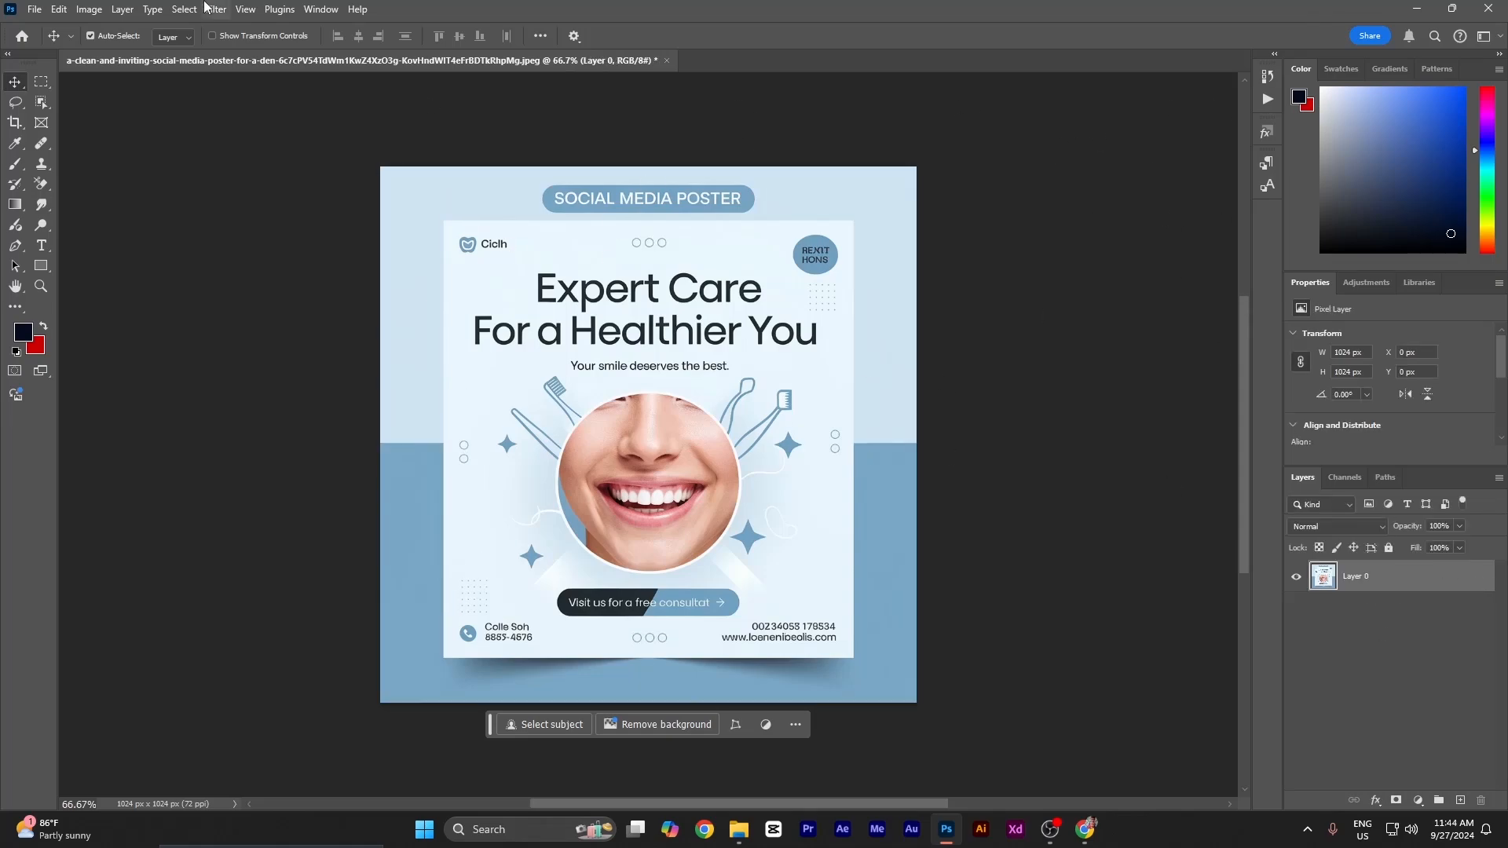
# - Show the Actions panel and create a new action set named Resize
pyautogui.click(320, 10)
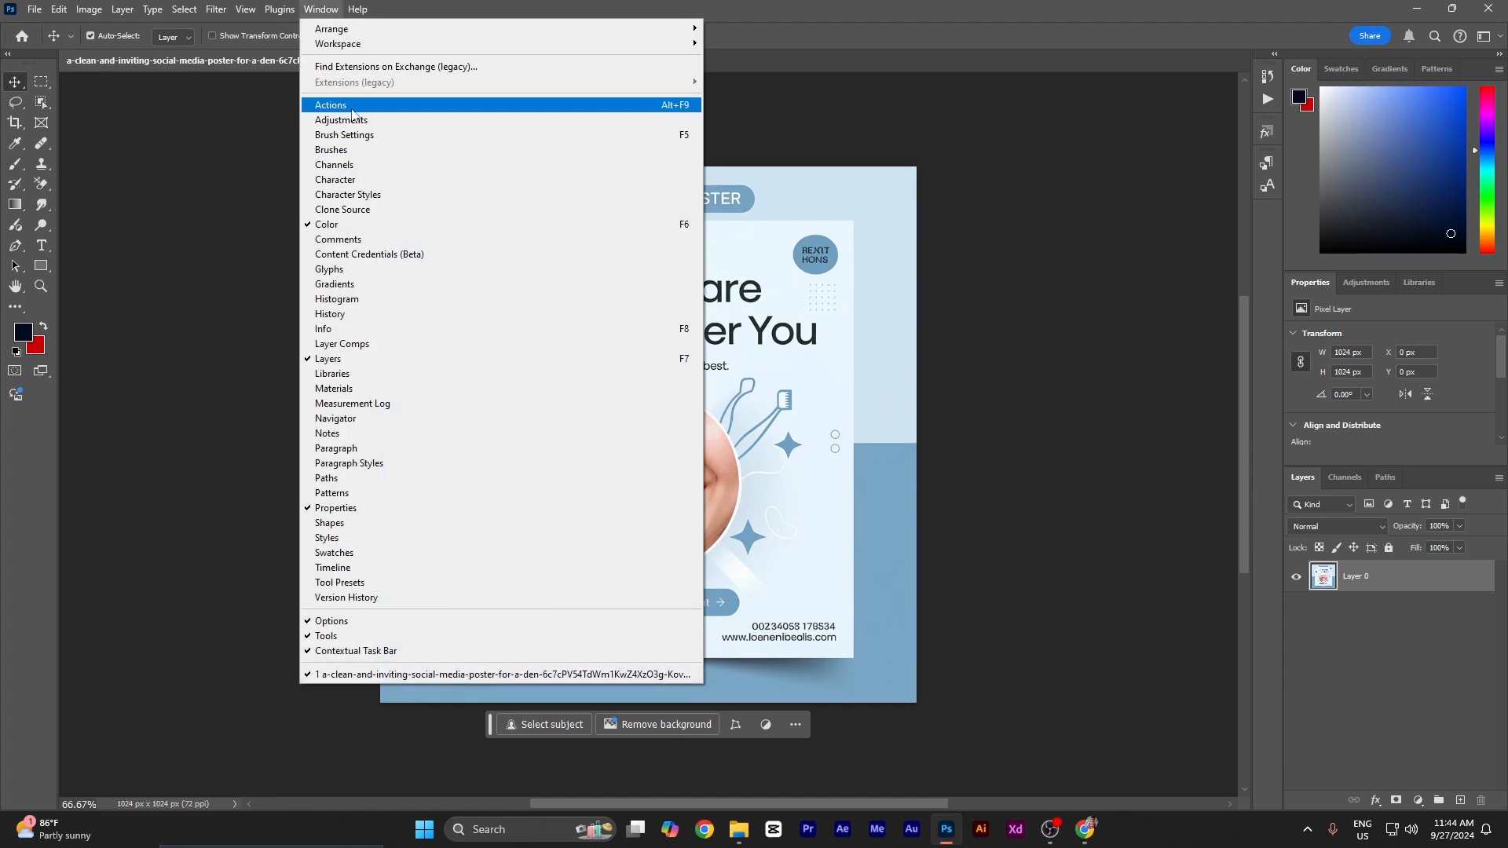
pyautogui.click(352, 106)
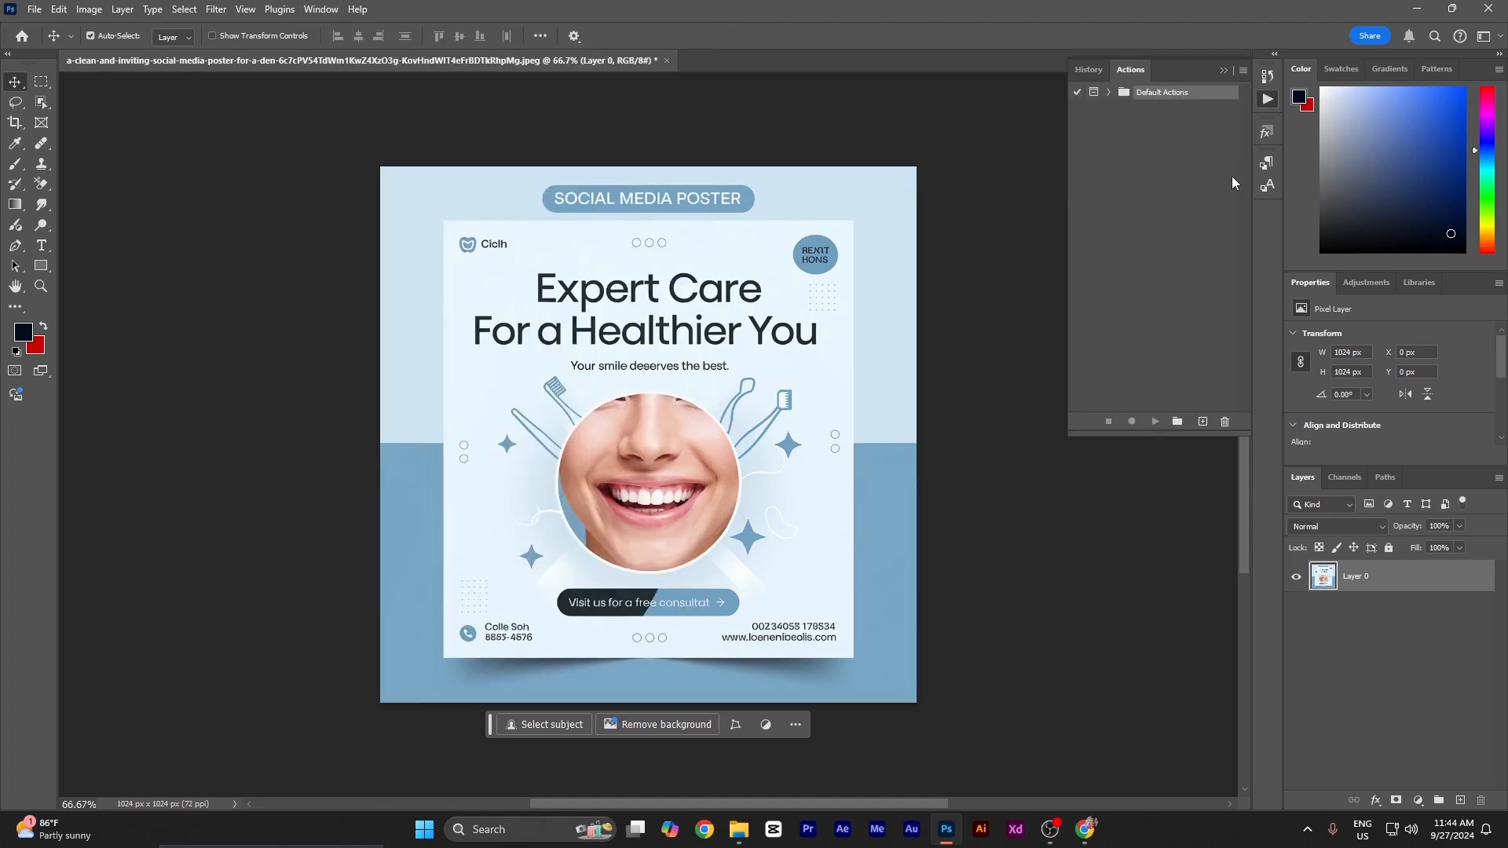
pyautogui.click(1176, 422)
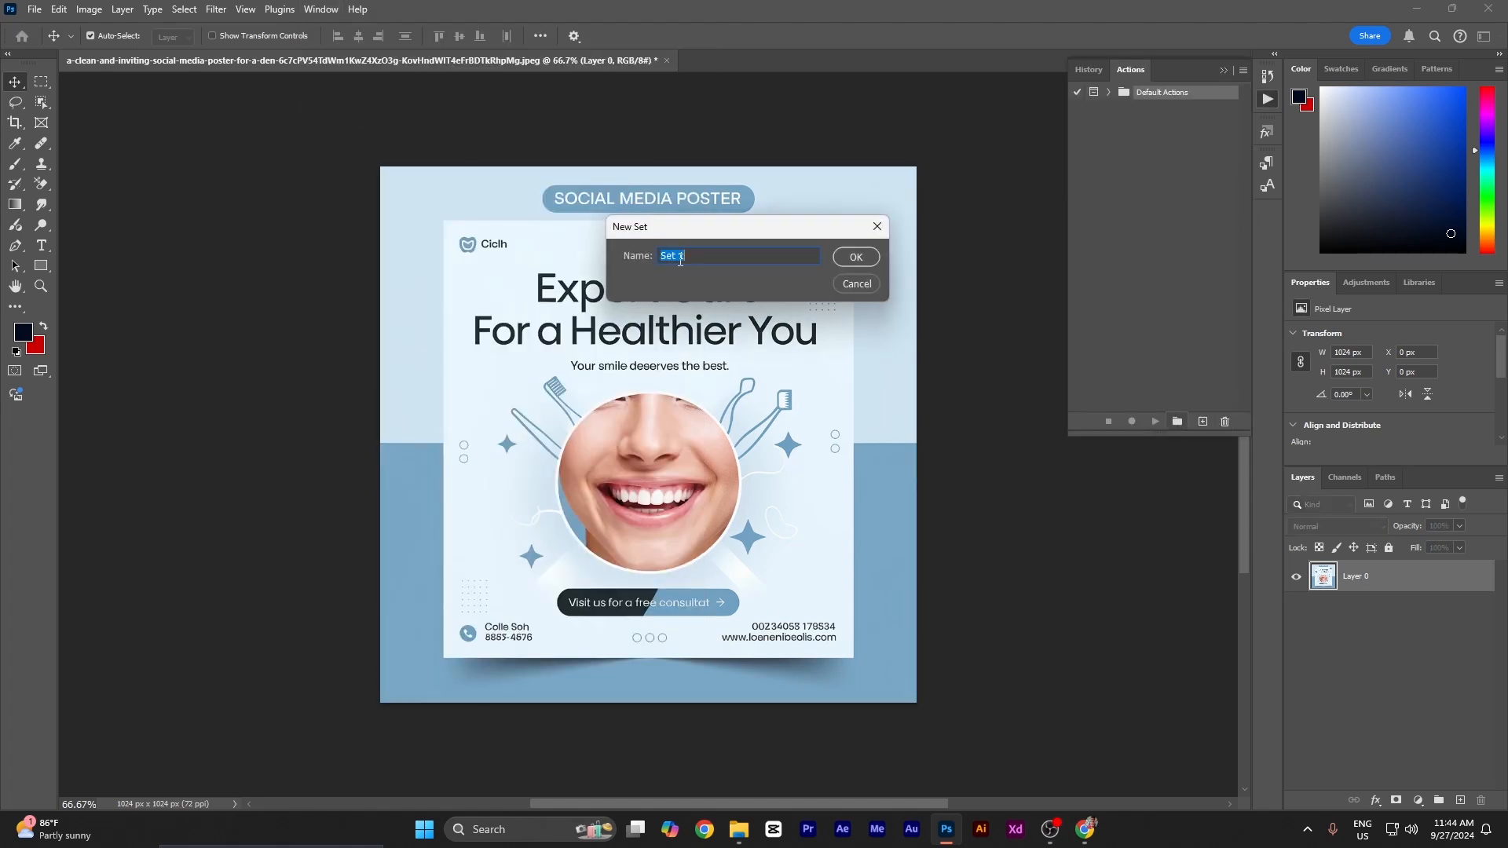
pyautogui.click(705, 259)
pyautogui.press('BackSpace')
pyautogui.press('BackSpace')
pyautogui.write('es')
pyautogui.click(860, 258)
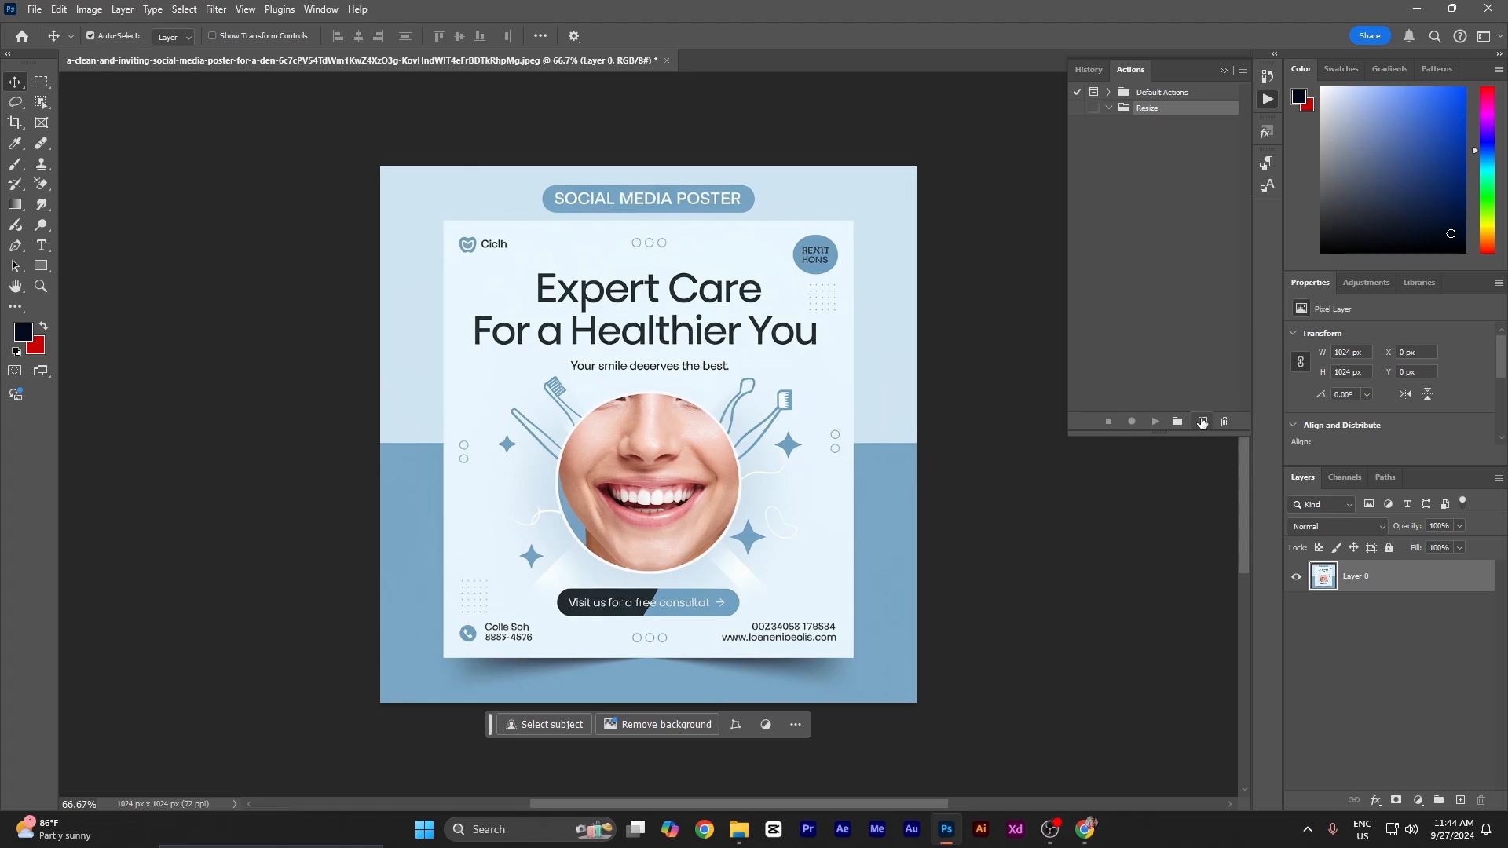
# - Create a new action named "Resize image" in the Resize set and start recording it
pyautogui.click(1201, 423)
pyautogui.press('BackSpace')
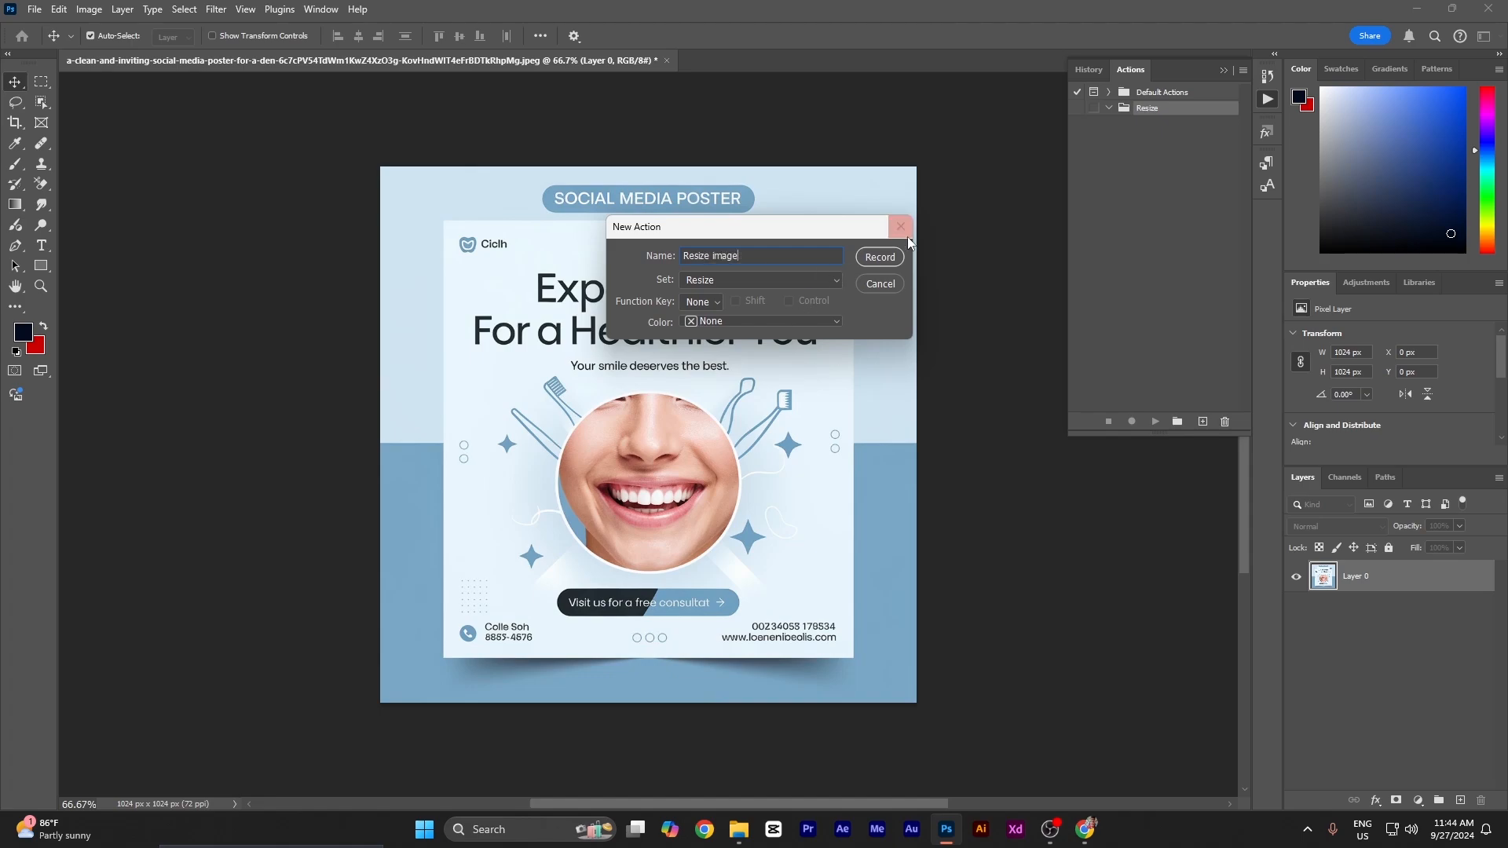
pyautogui.click(879, 257)
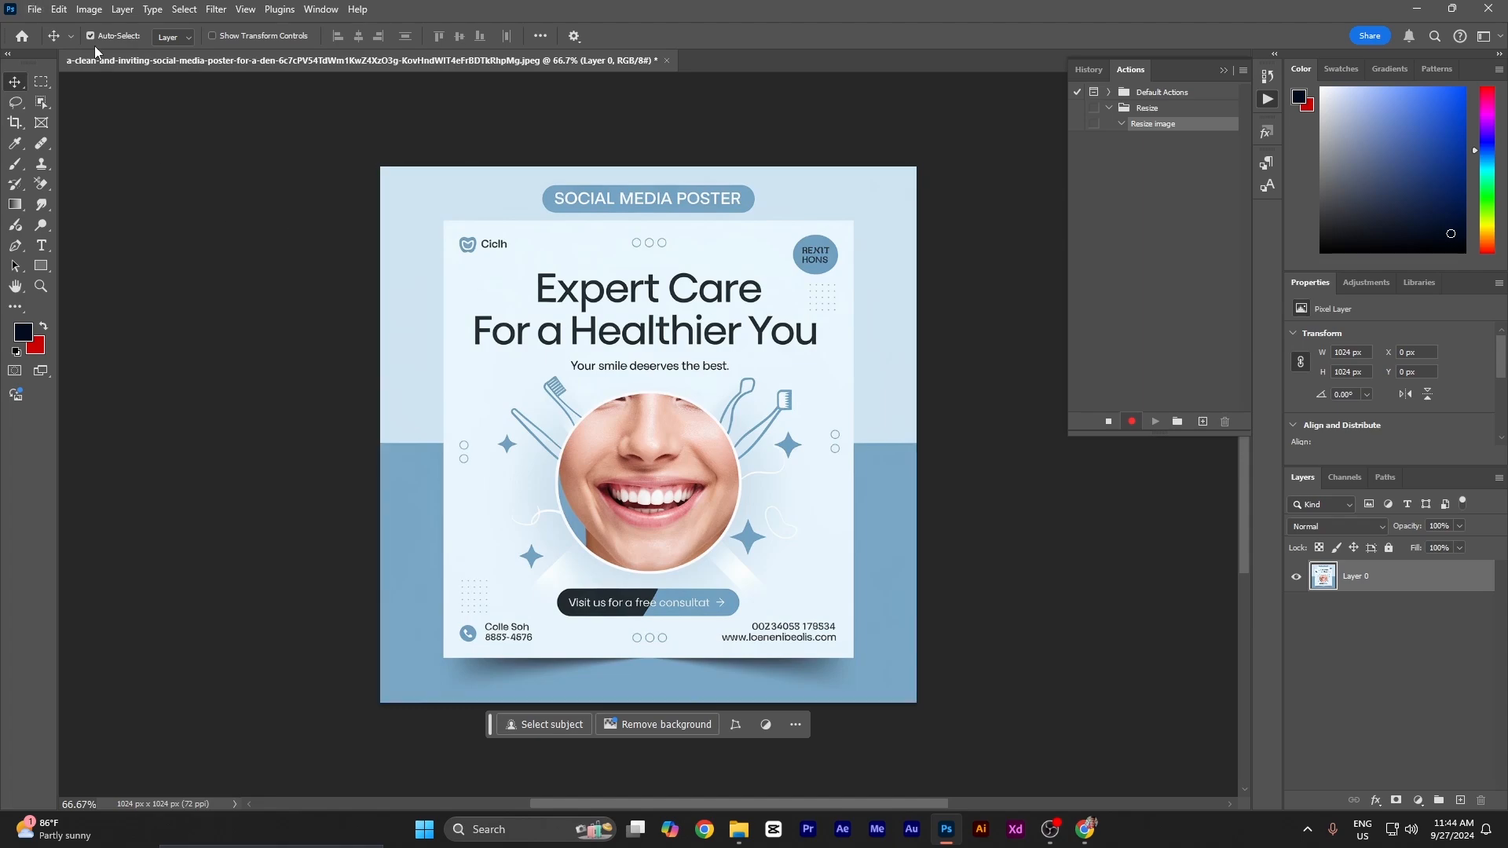
# - Set the poster's resolution to 300 pixels/inch through Image Size, with resampling left on Automatic
pyautogui.click(89, 8)
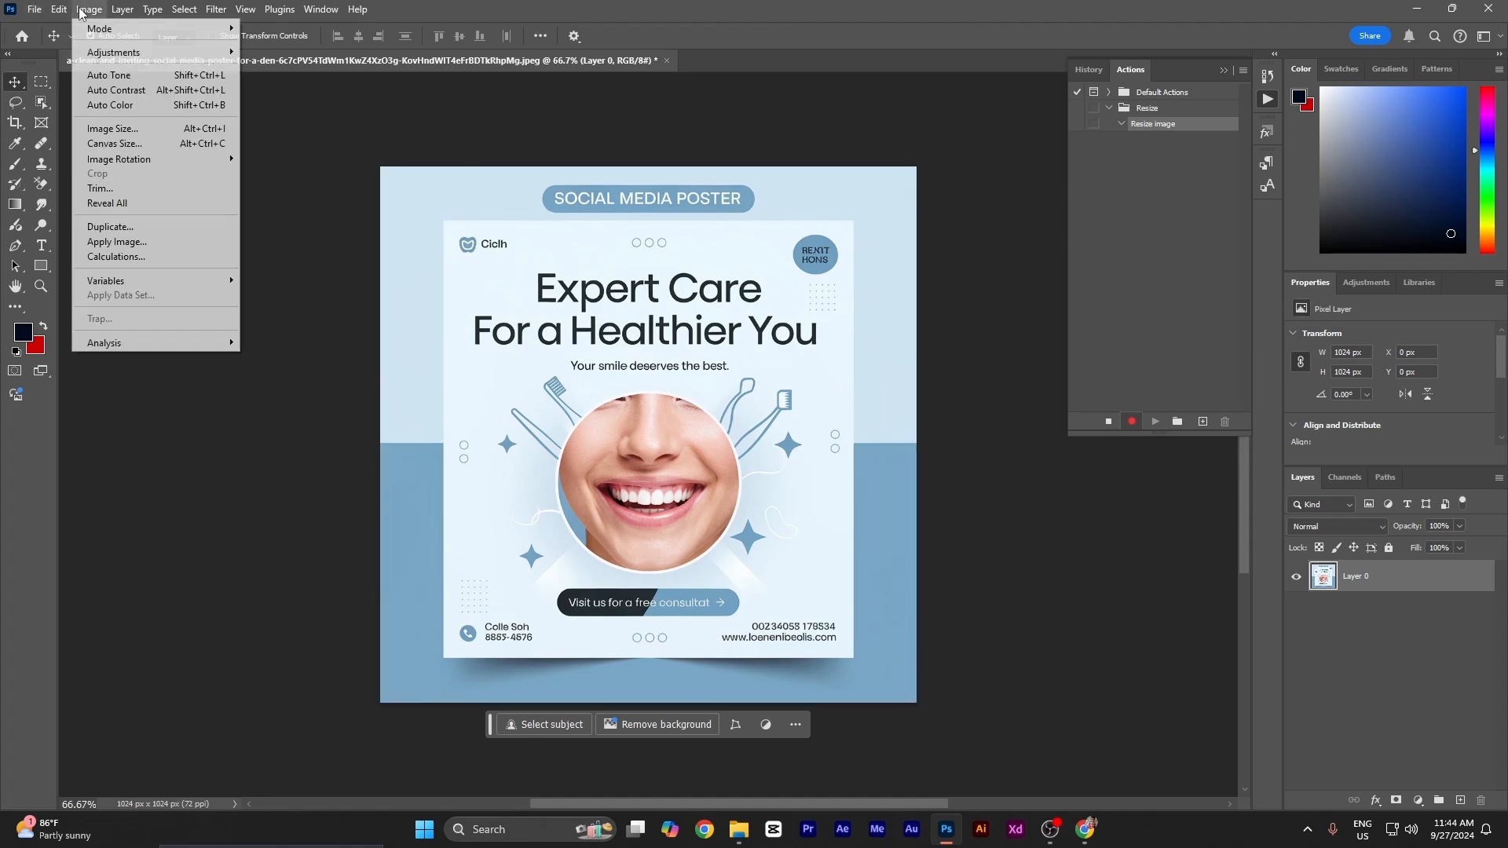
pyautogui.click(130, 130)
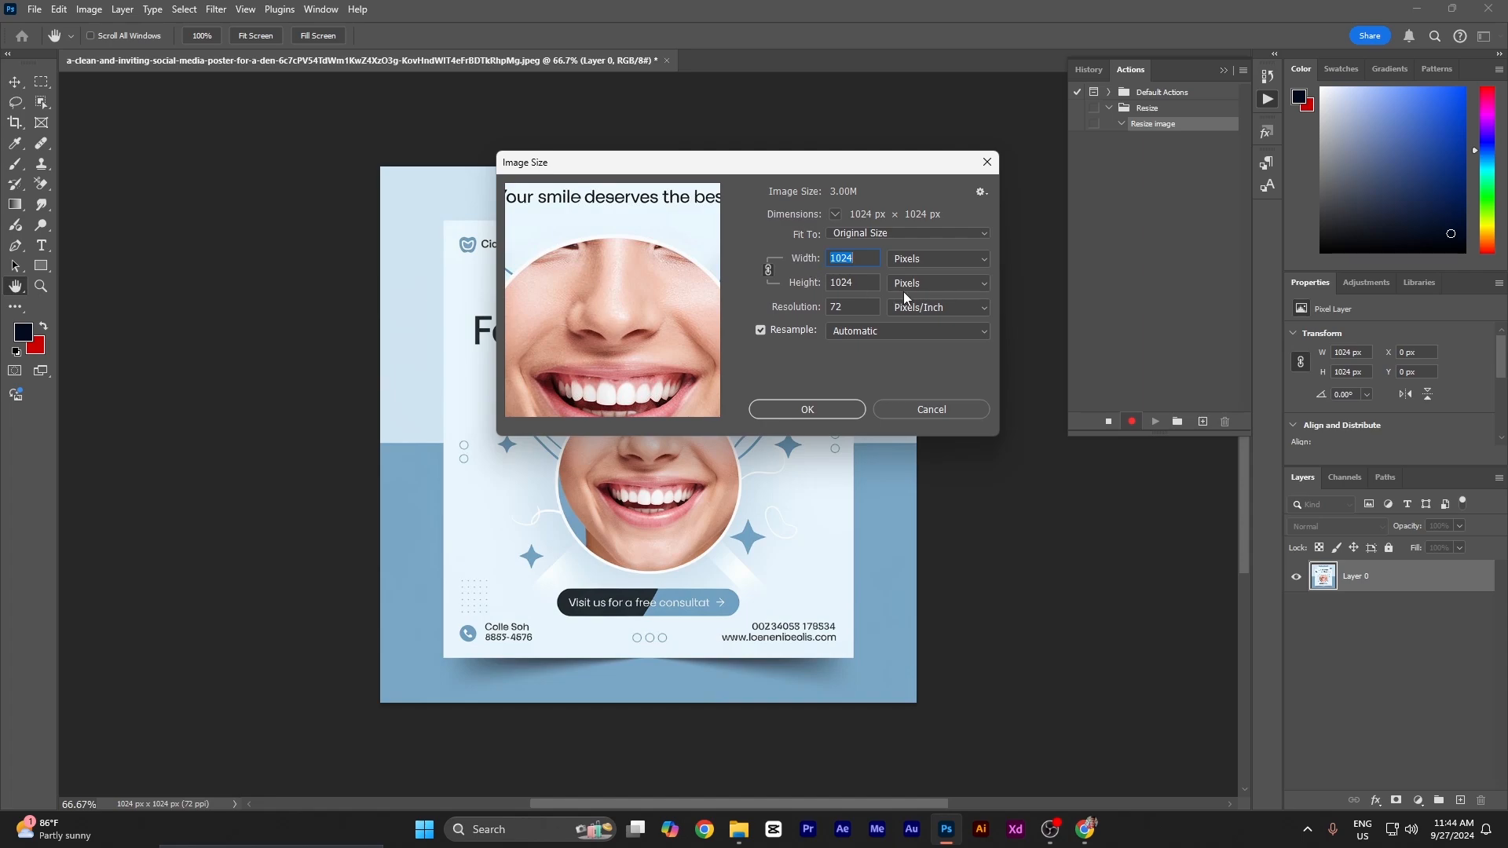
pyautogui.click(853, 312)
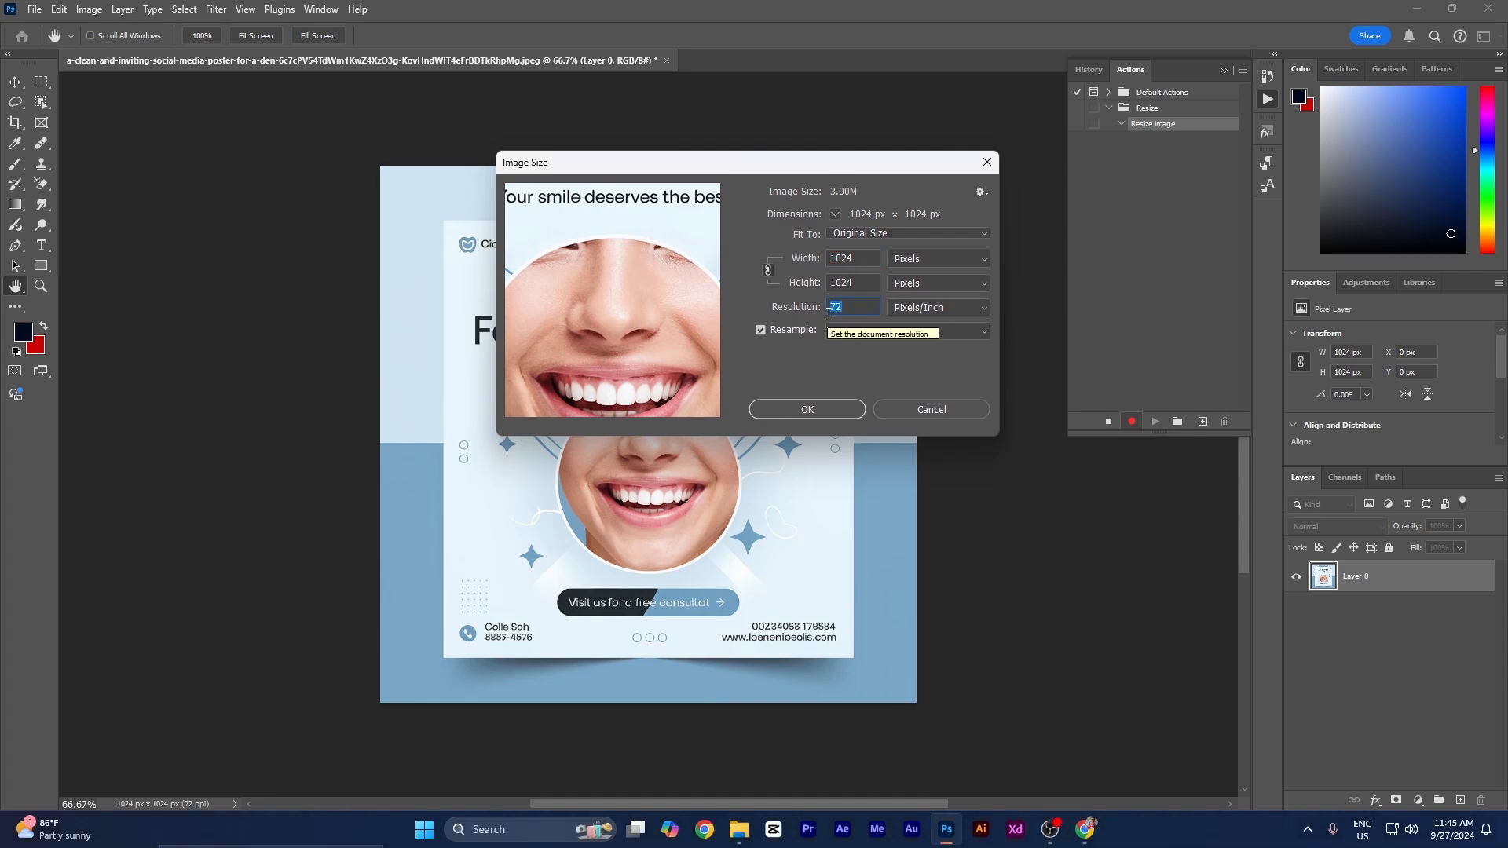
pyautogui.press('BackSpace')
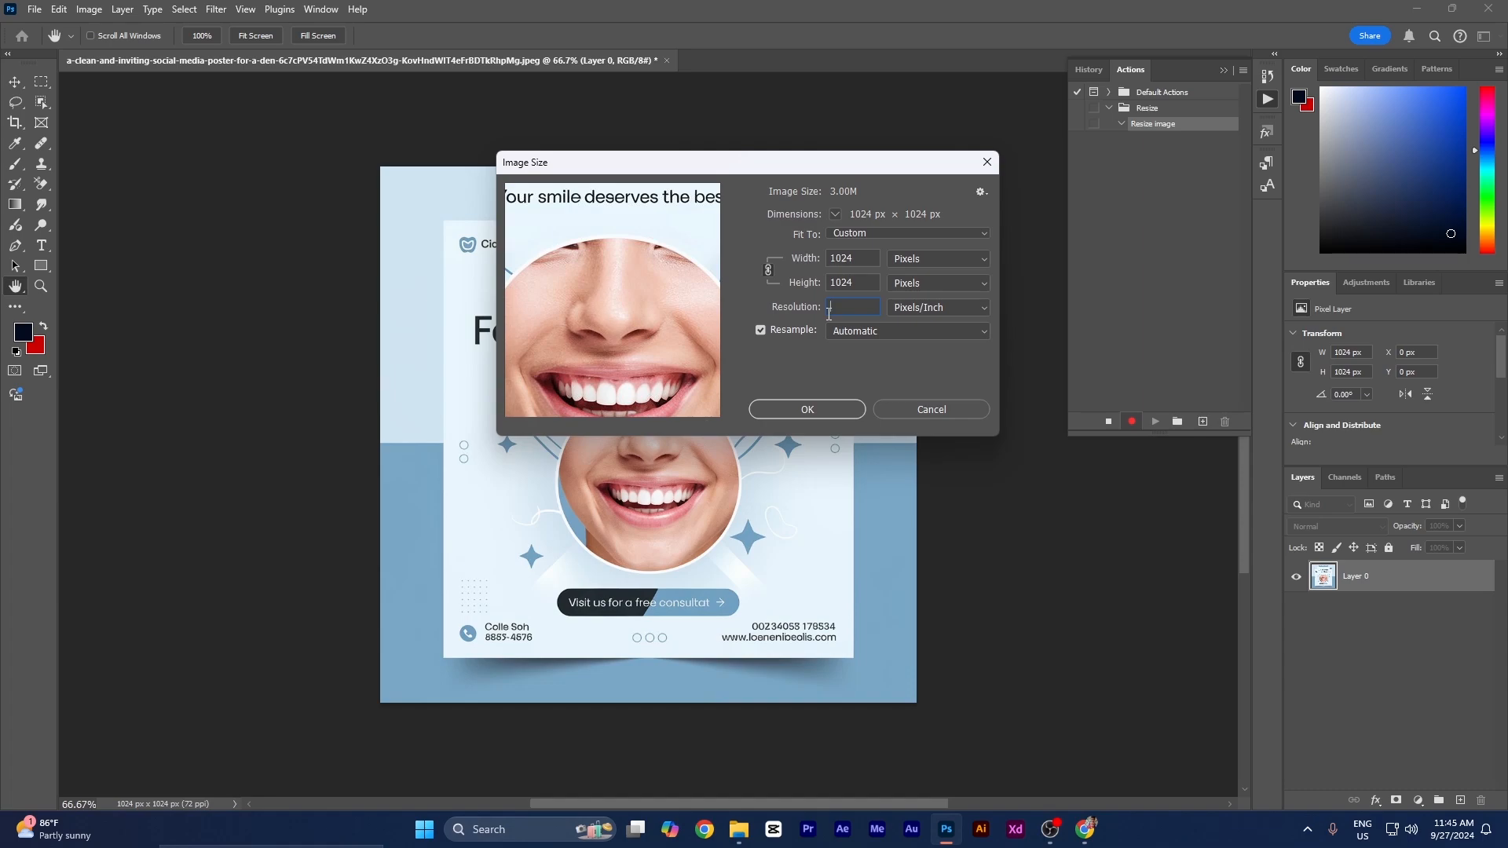
pyautogui.write('300')
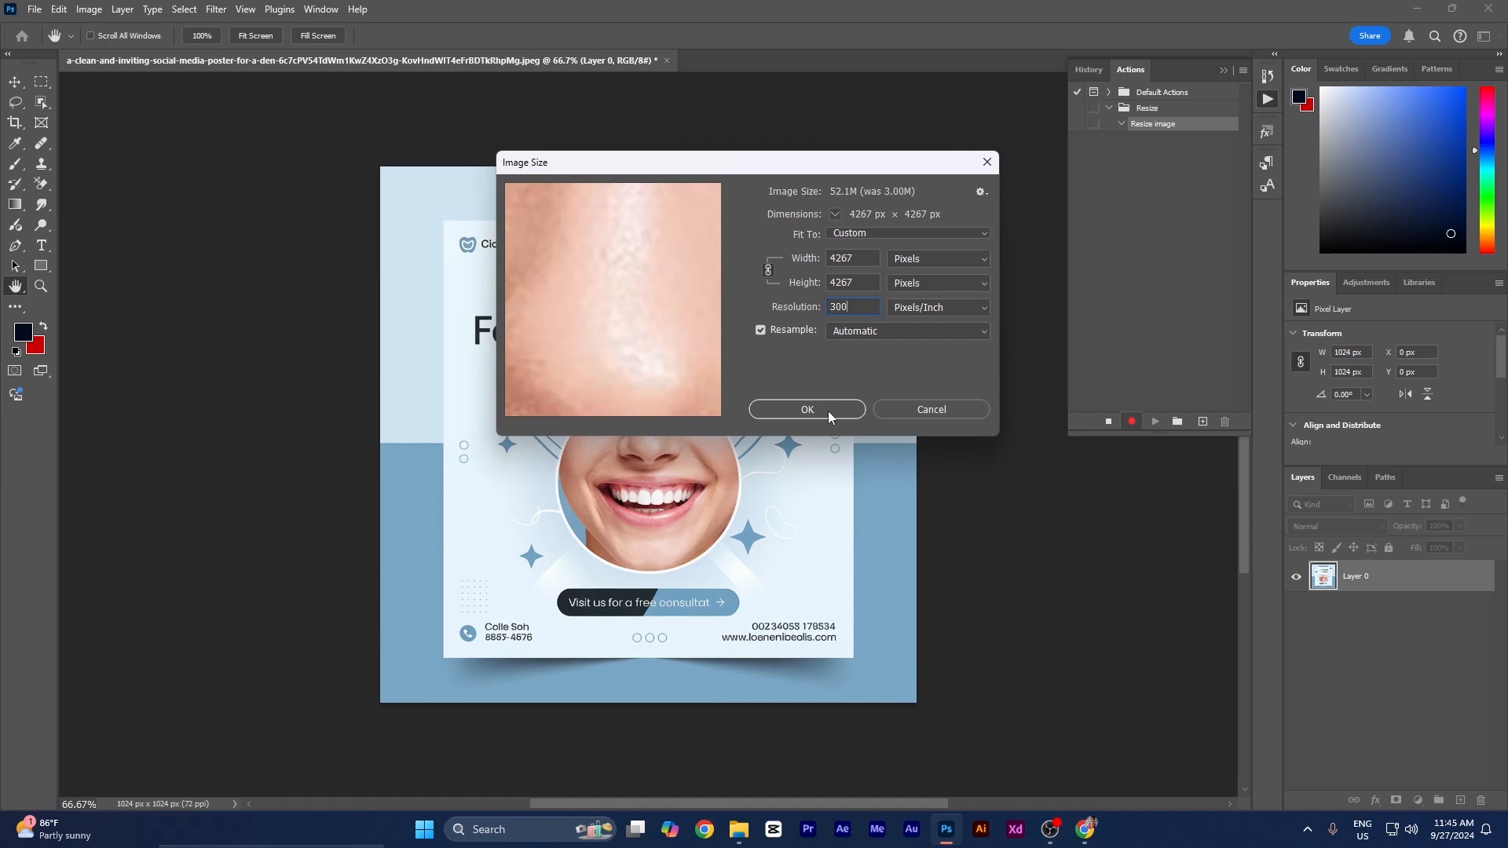
pyautogui.click(808, 410)
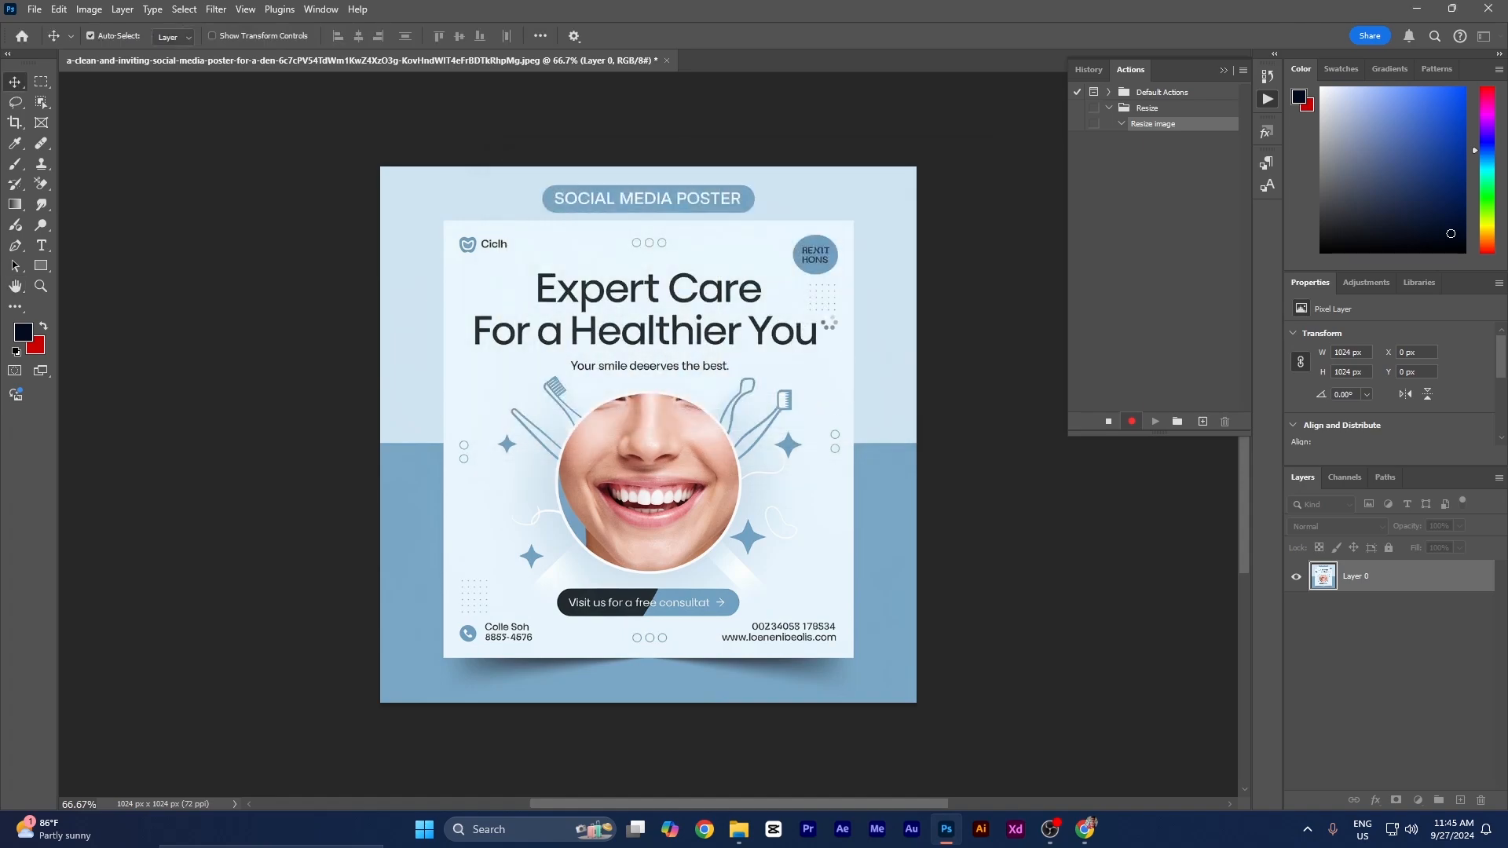
pyautogui.scroll(-5, 664, 360)
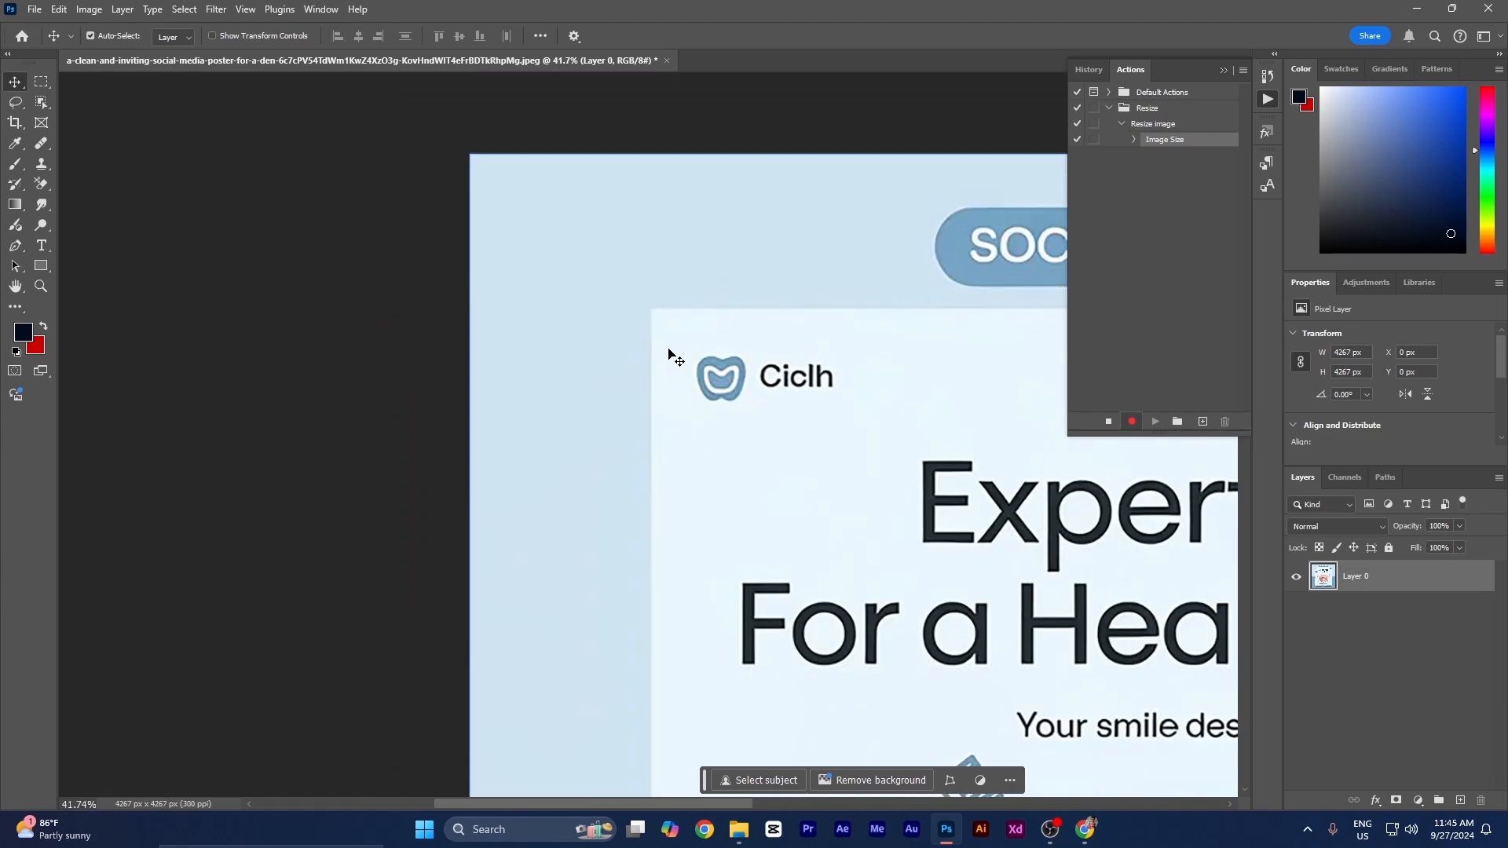
pyautogui.moveTo(812, 558); pyautogui.dragTo(496, 352)
pyautogui.scroll(-2, 667, 453)
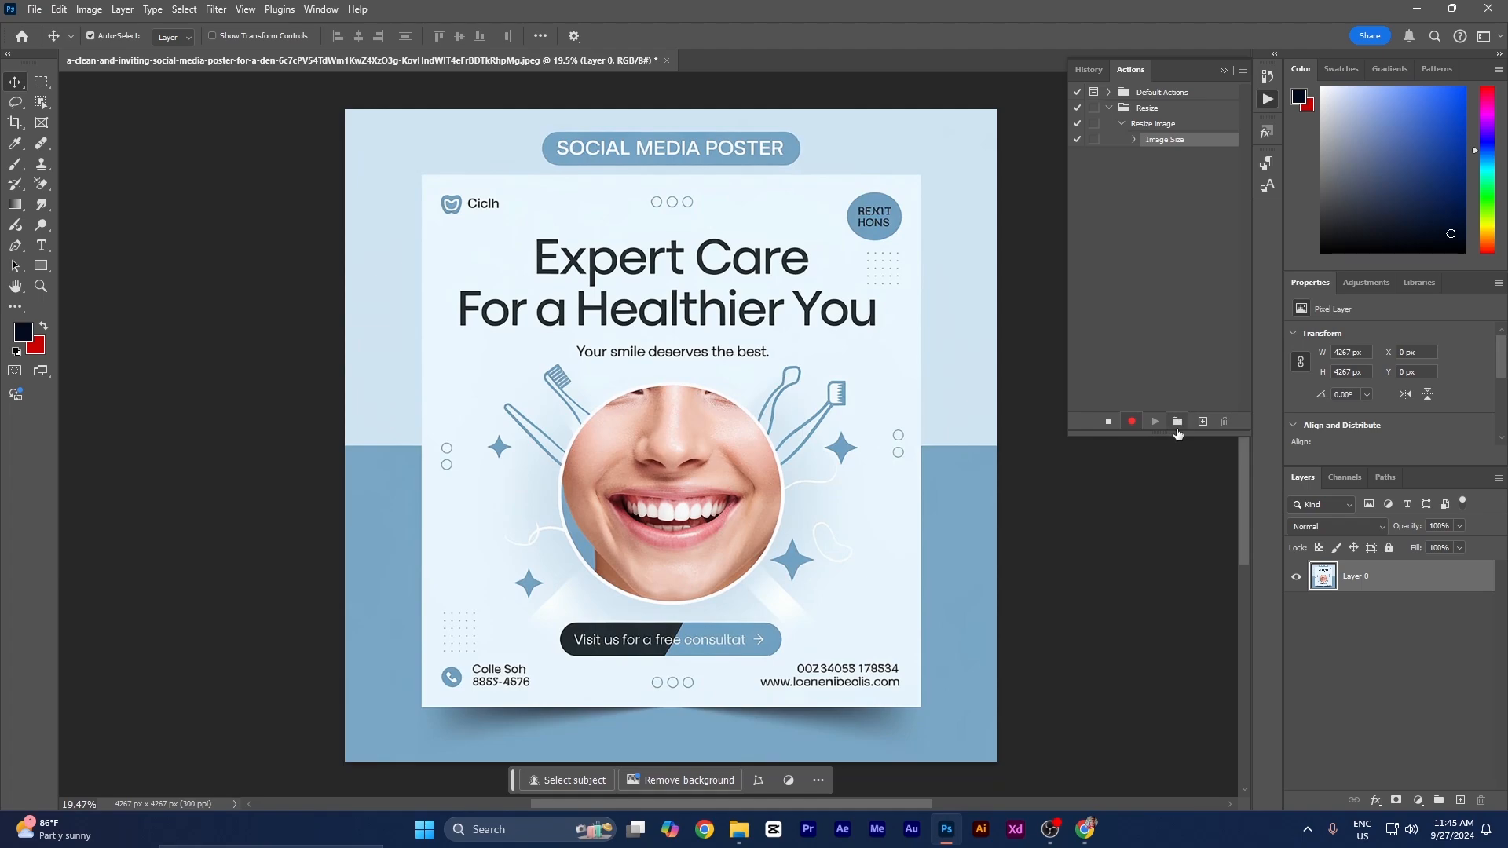
# - Export the poster with Save for Web as a JPEG at quality 100 into the Medical\Resize folder
pyautogui.click(36, 9)
pyautogui.moveTo(103, 431)
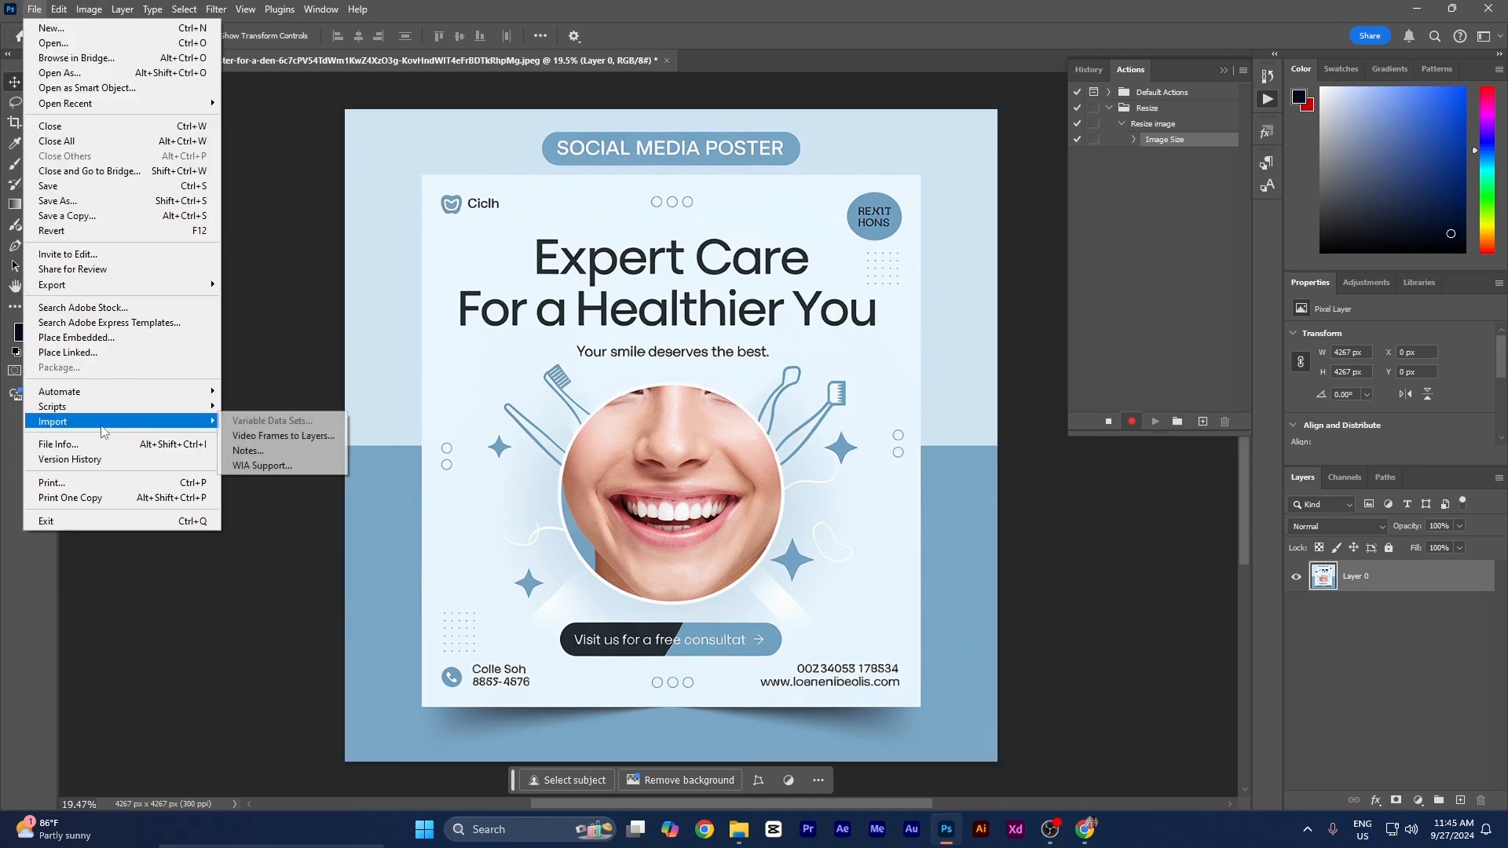
pyautogui.moveTo(63, 291)
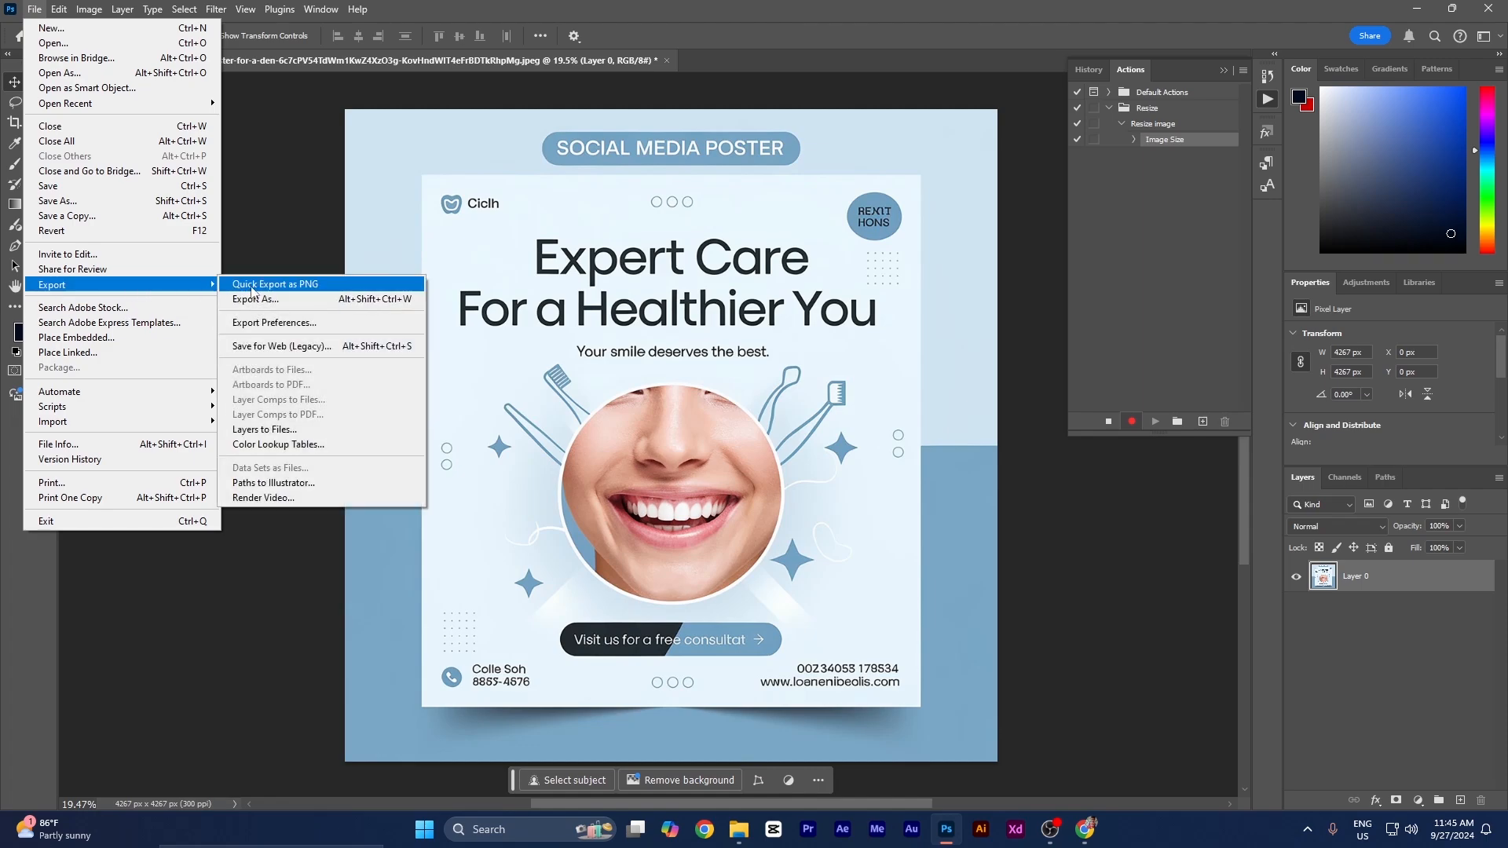
pyautogui.click(289, 346)
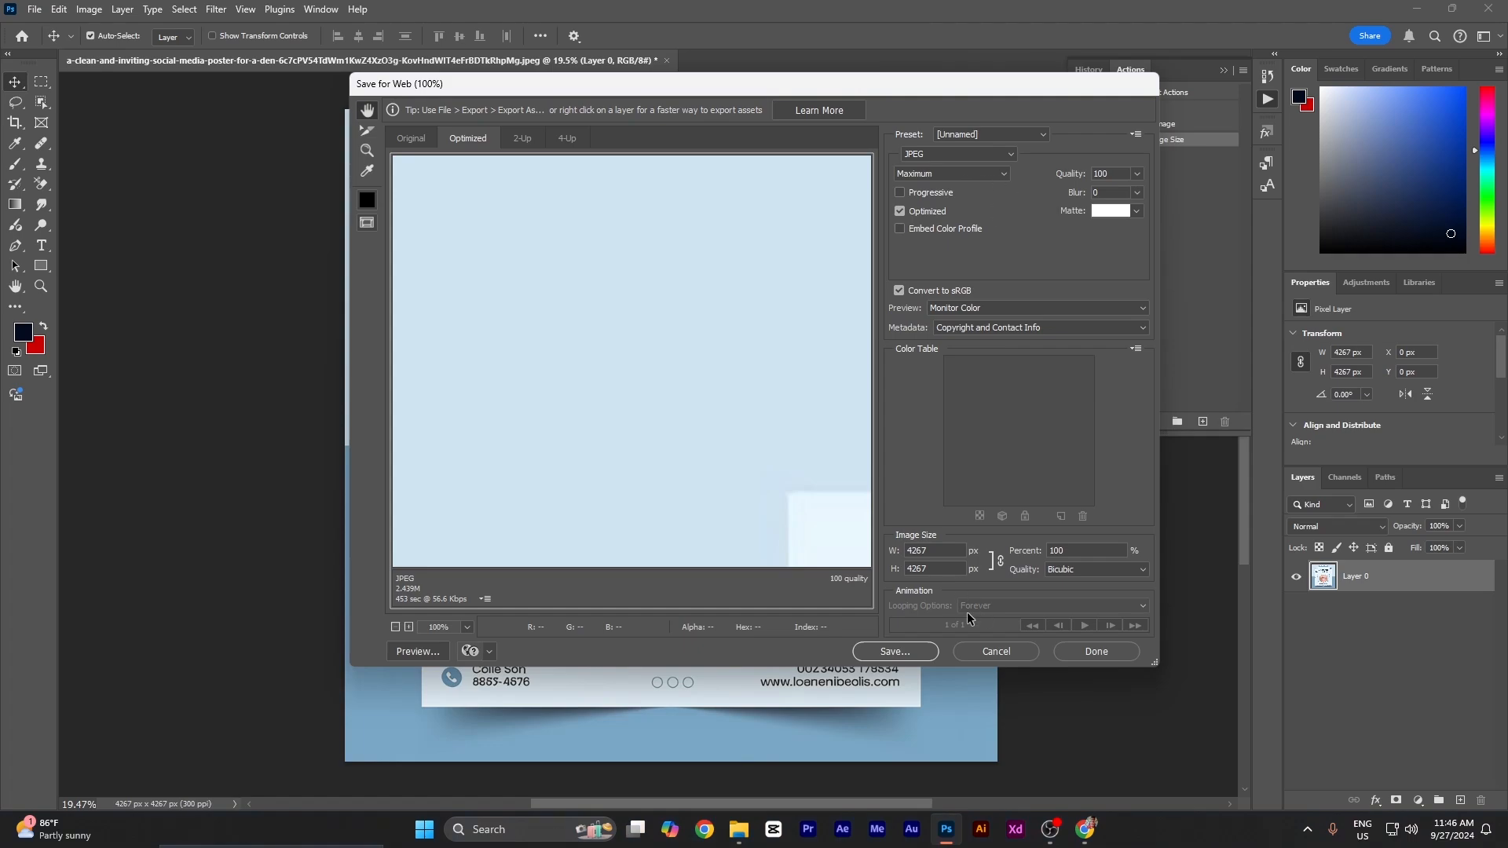
pyautogui.click(920, 652)
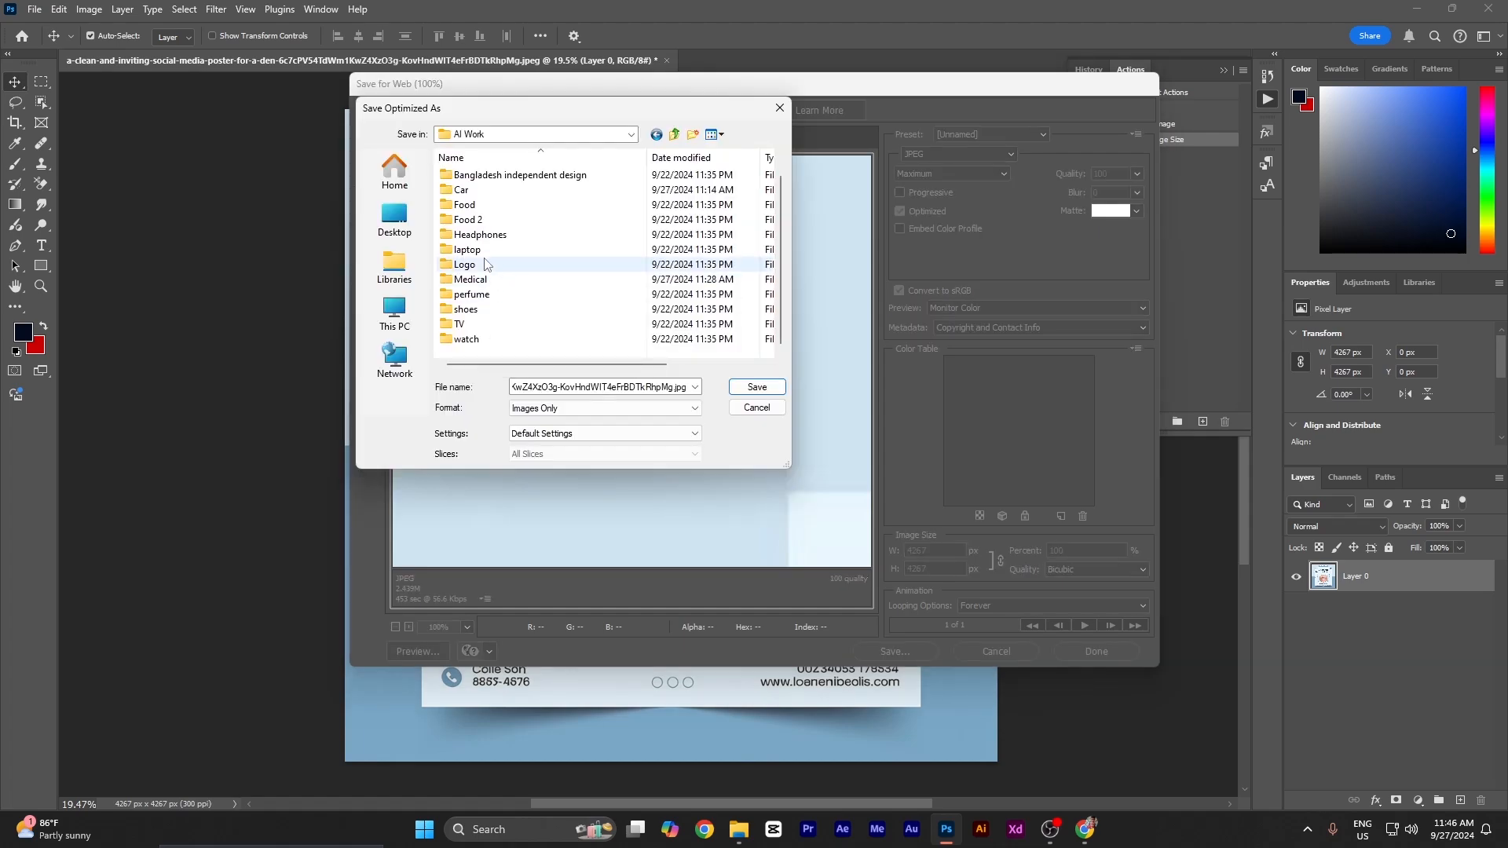
pyautogui.doubleClick(491, 286)
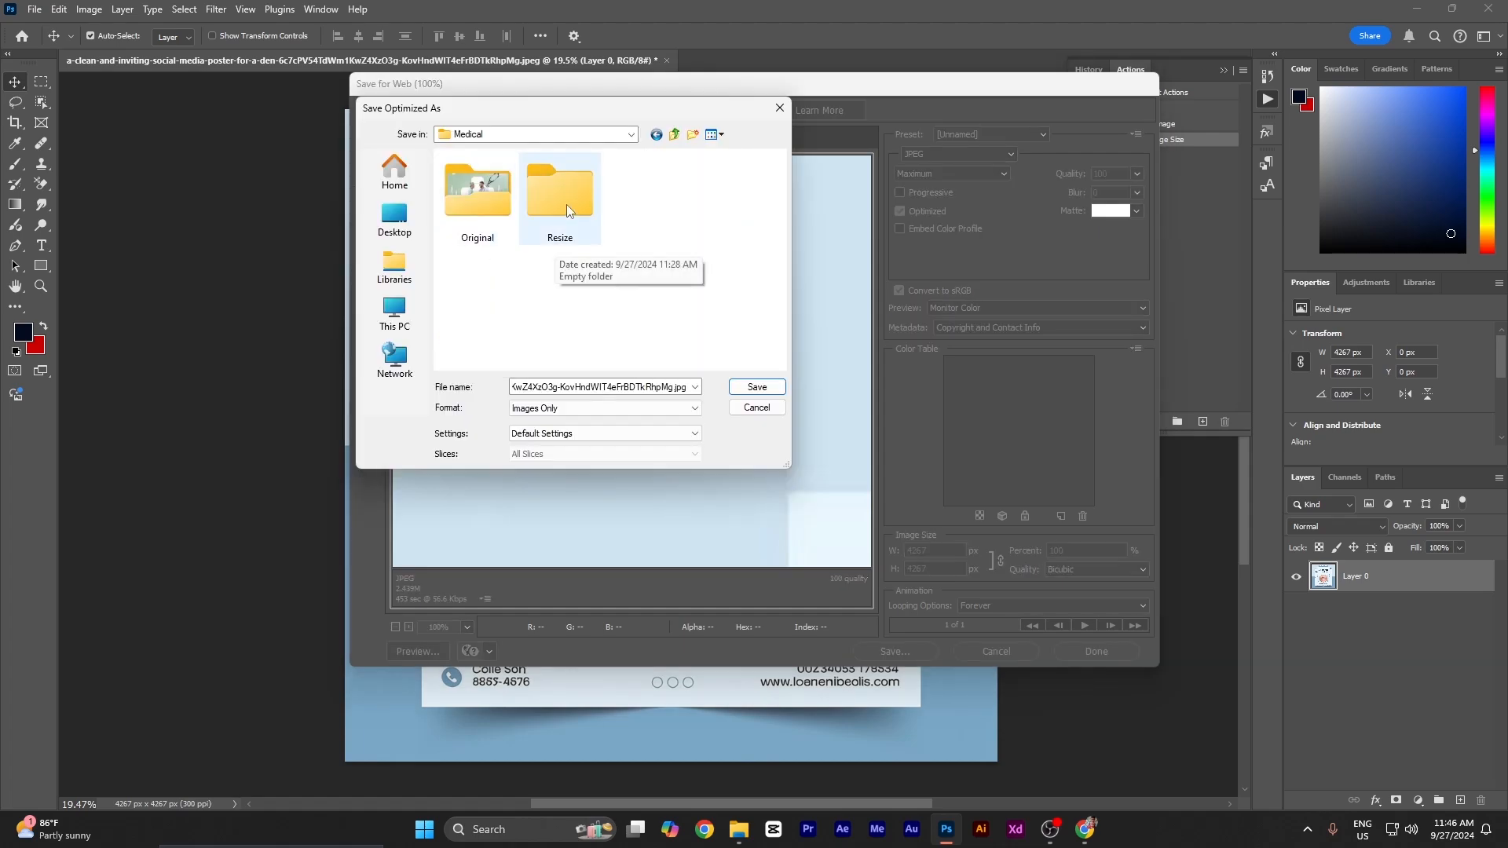
pyautogui.doubleClick(567, 204)
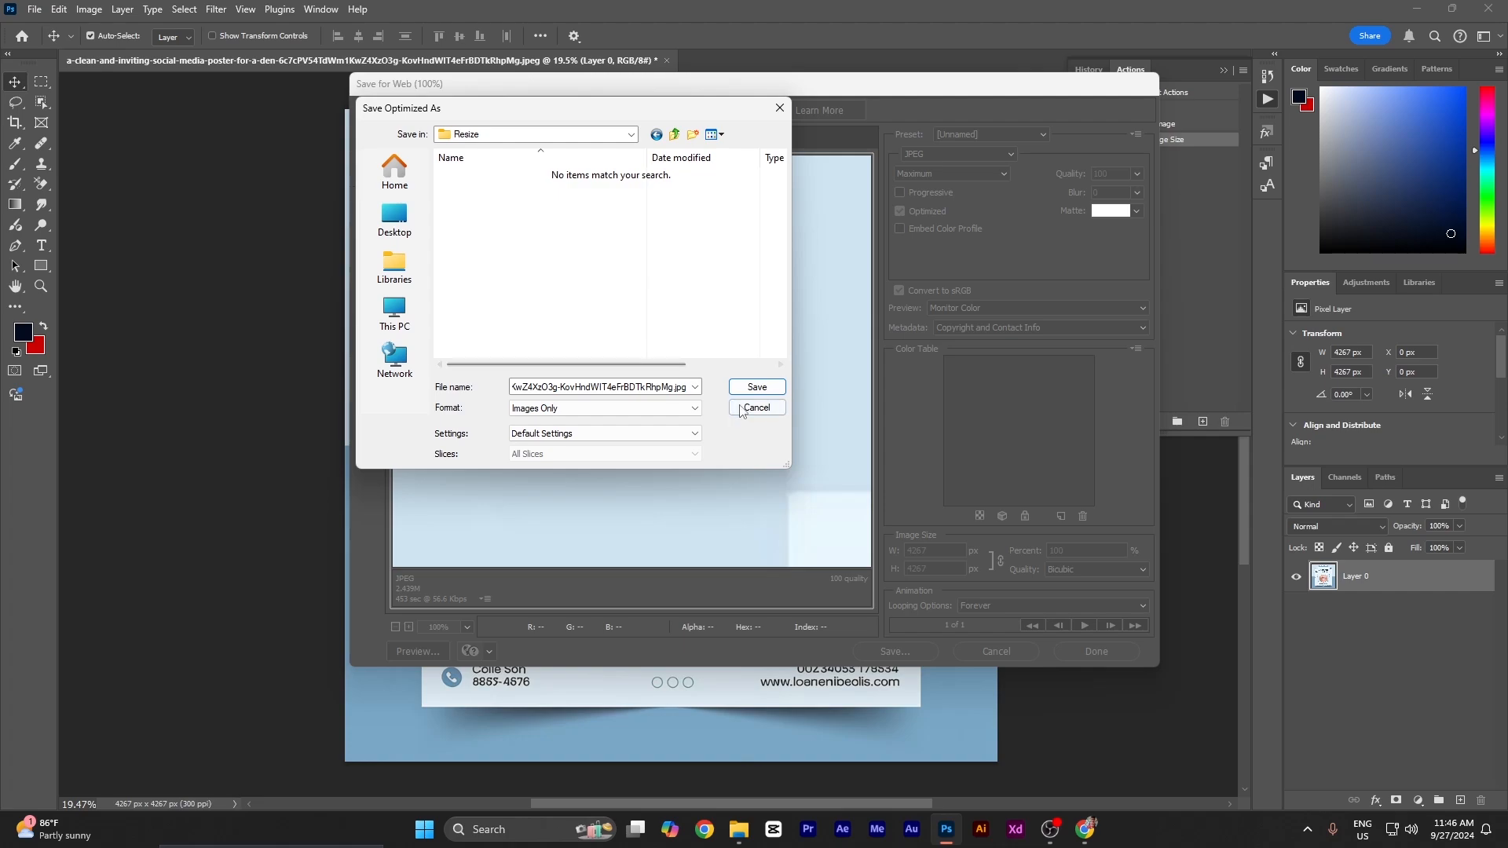
pyautogui.click(757, 387)
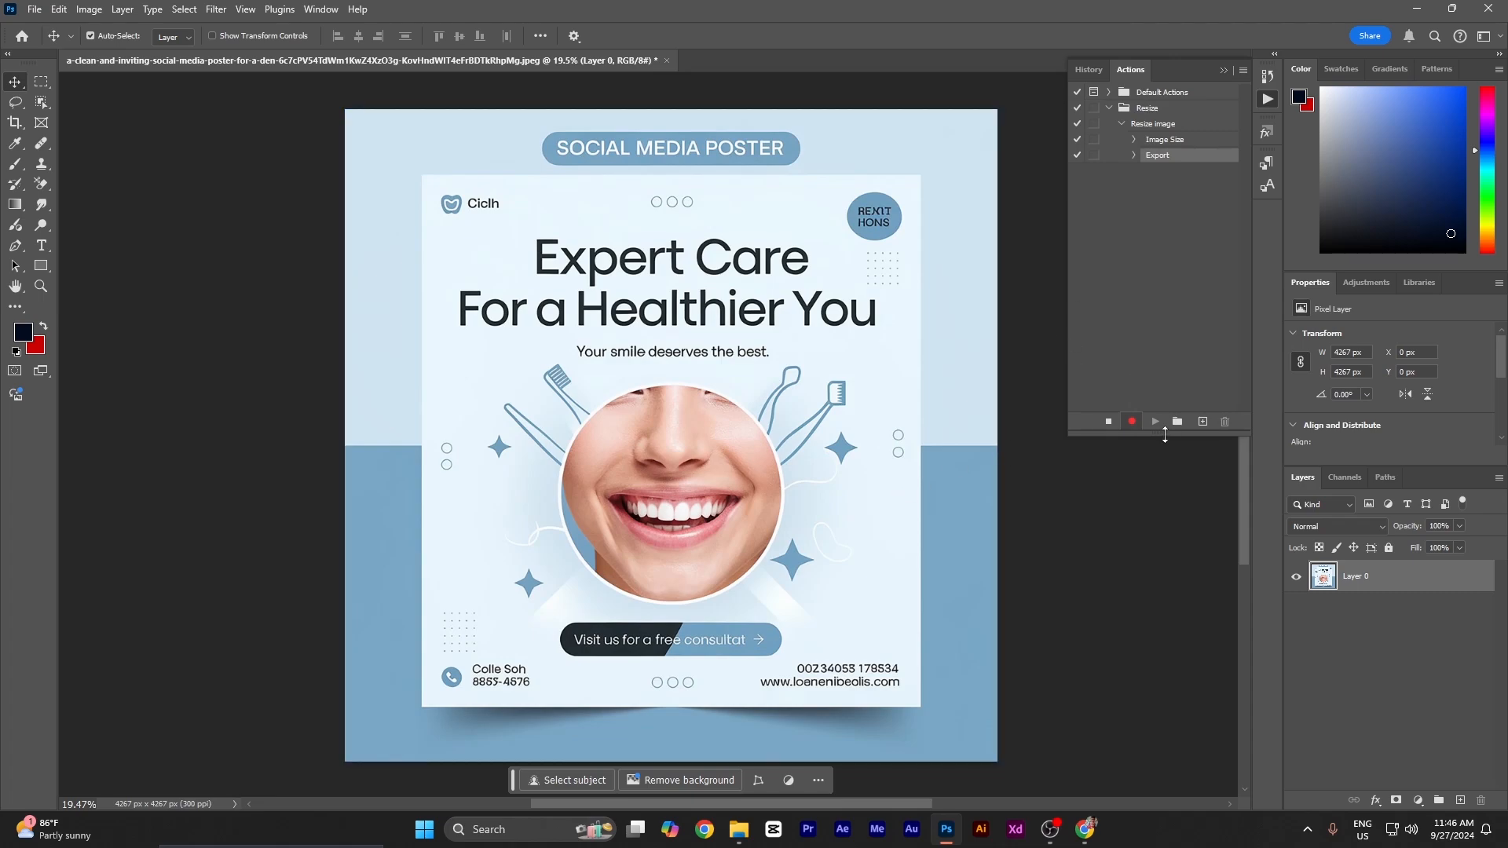
# - Close the poster document without saving its changes while the action is still recording
pyautogui.click(1131, 422)
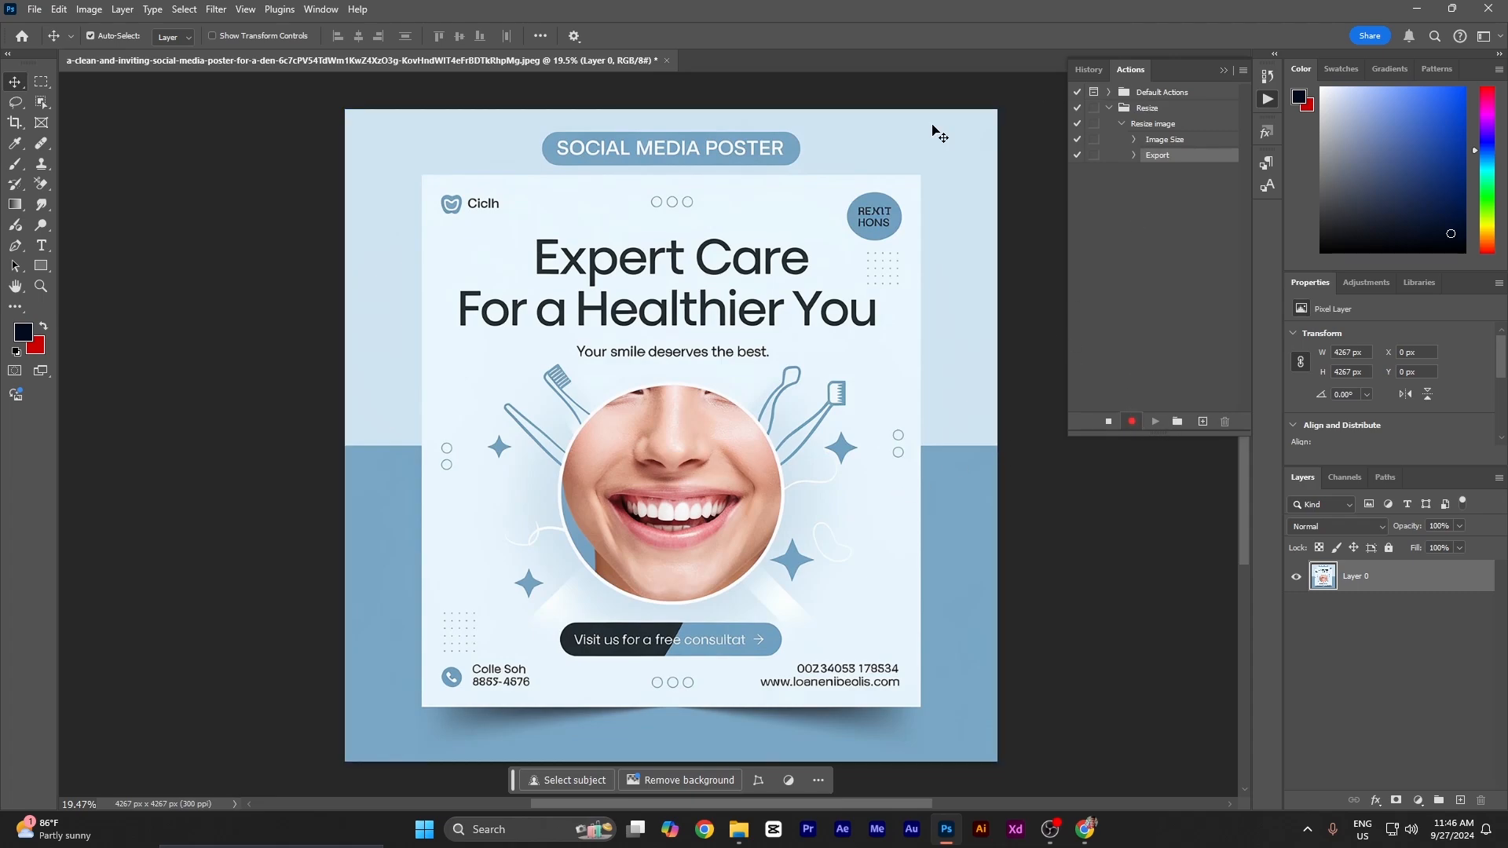
pyautogui.click(34, 10)
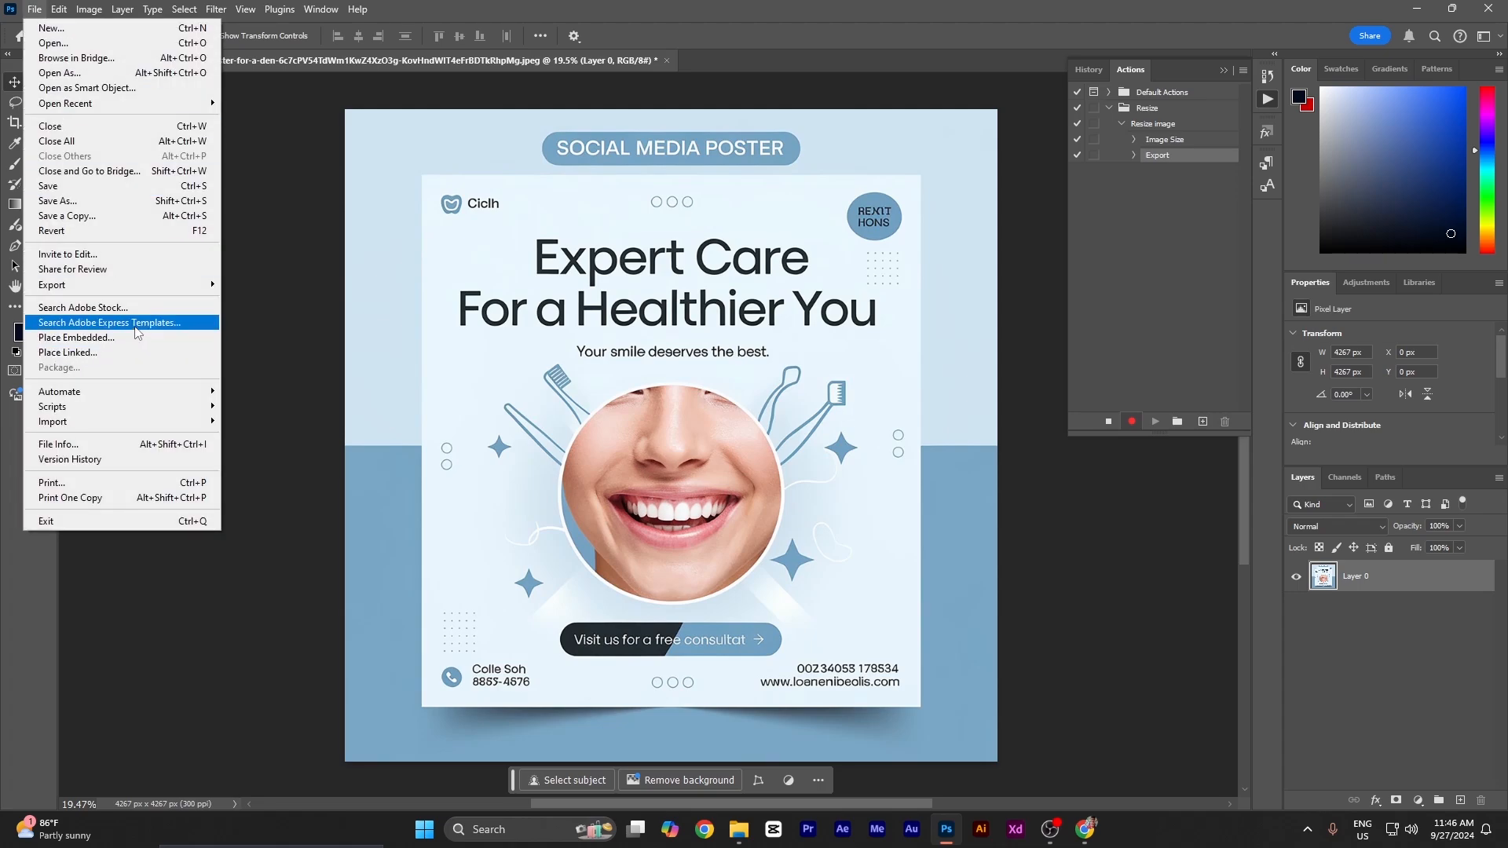
pyautogui.click(44, 126)
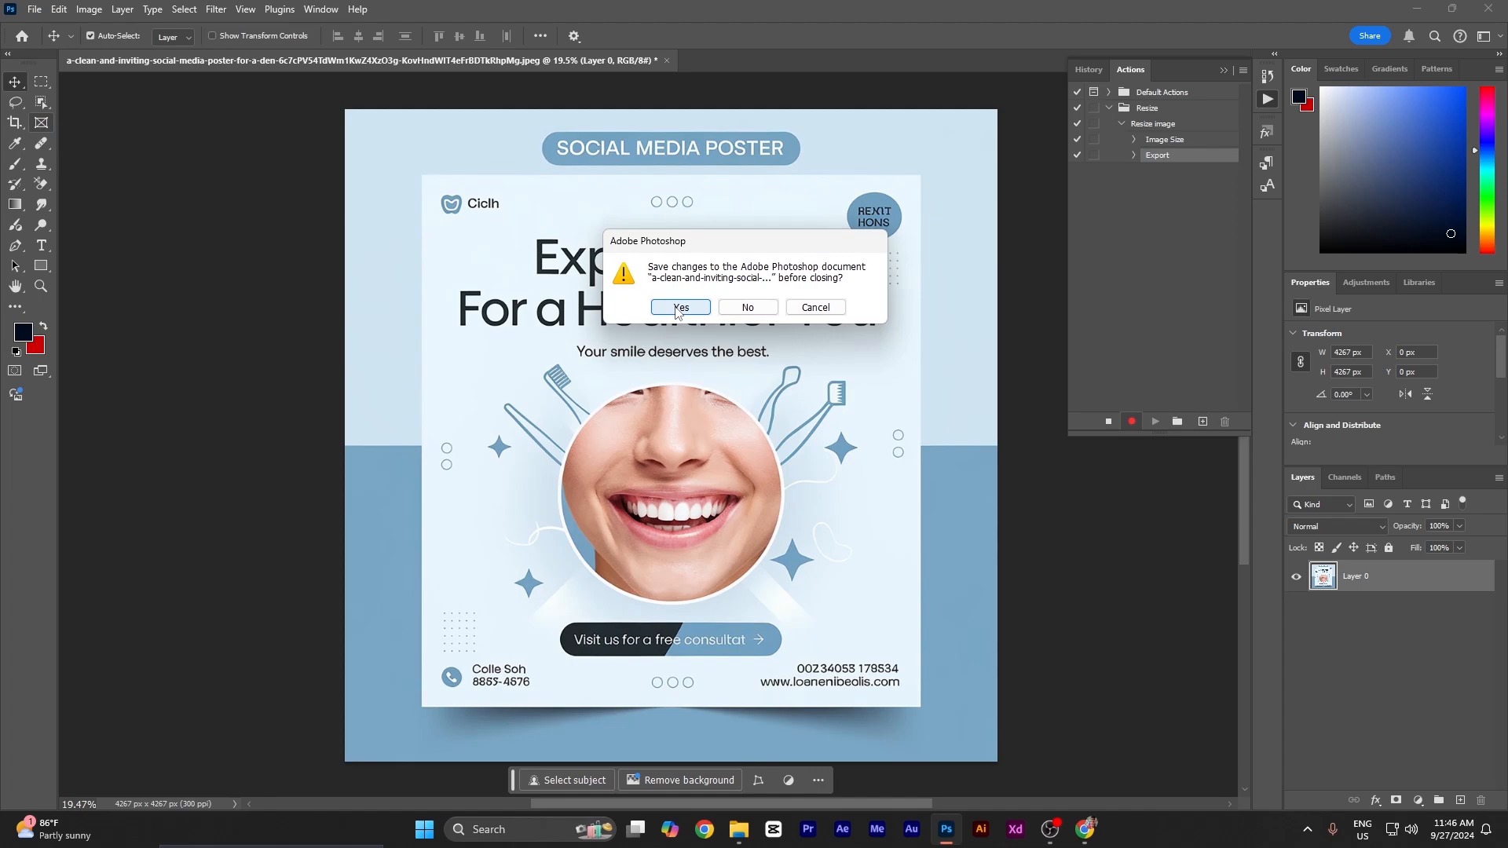
pyautogui.click(738, 311)
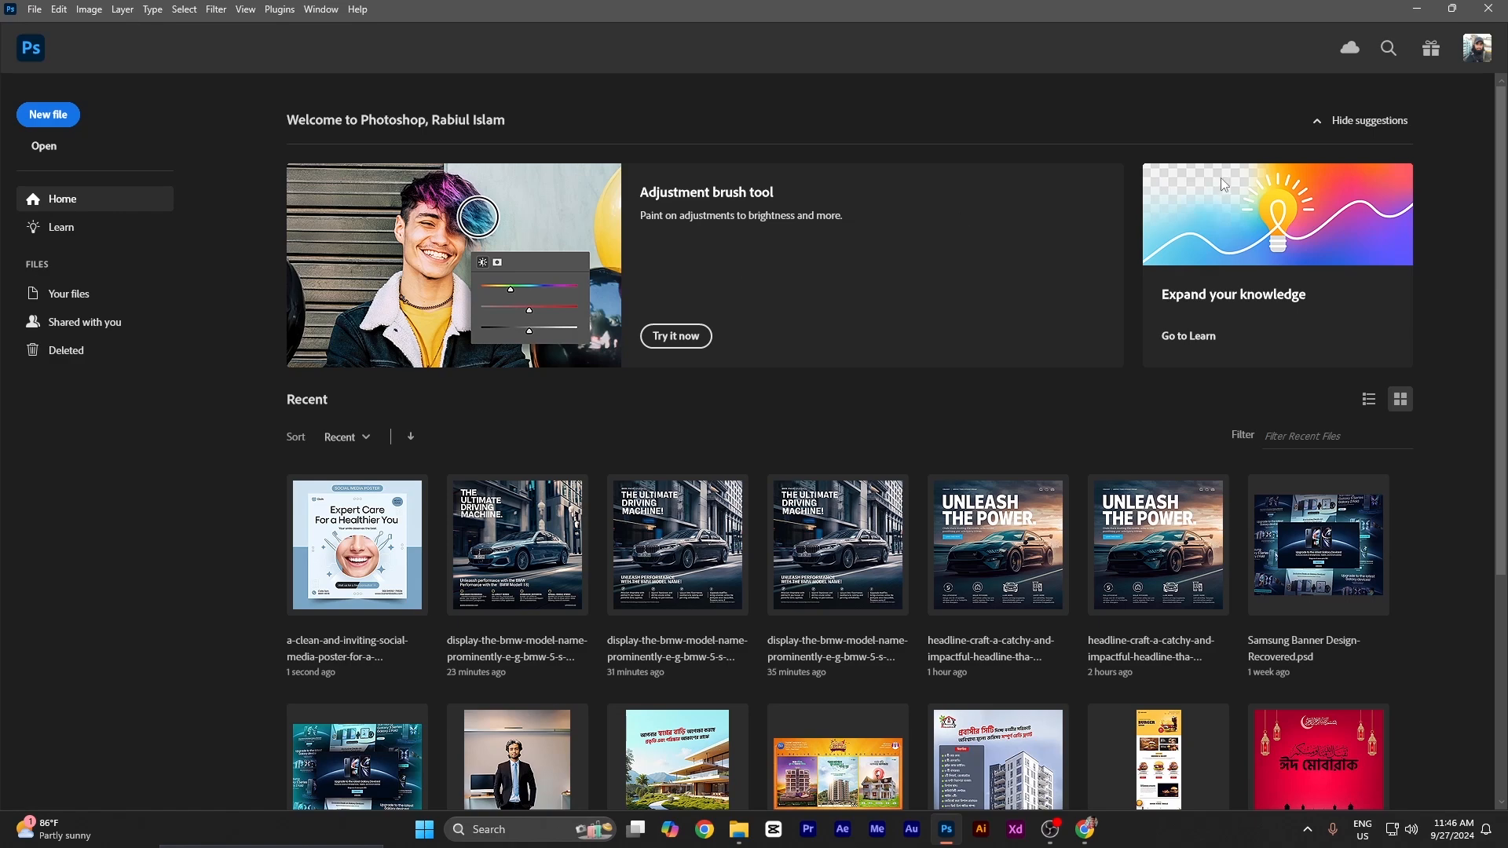
# - Bring the Actions panel back and stop recording the "Resize image" action
pyautogui.click(315, 14)
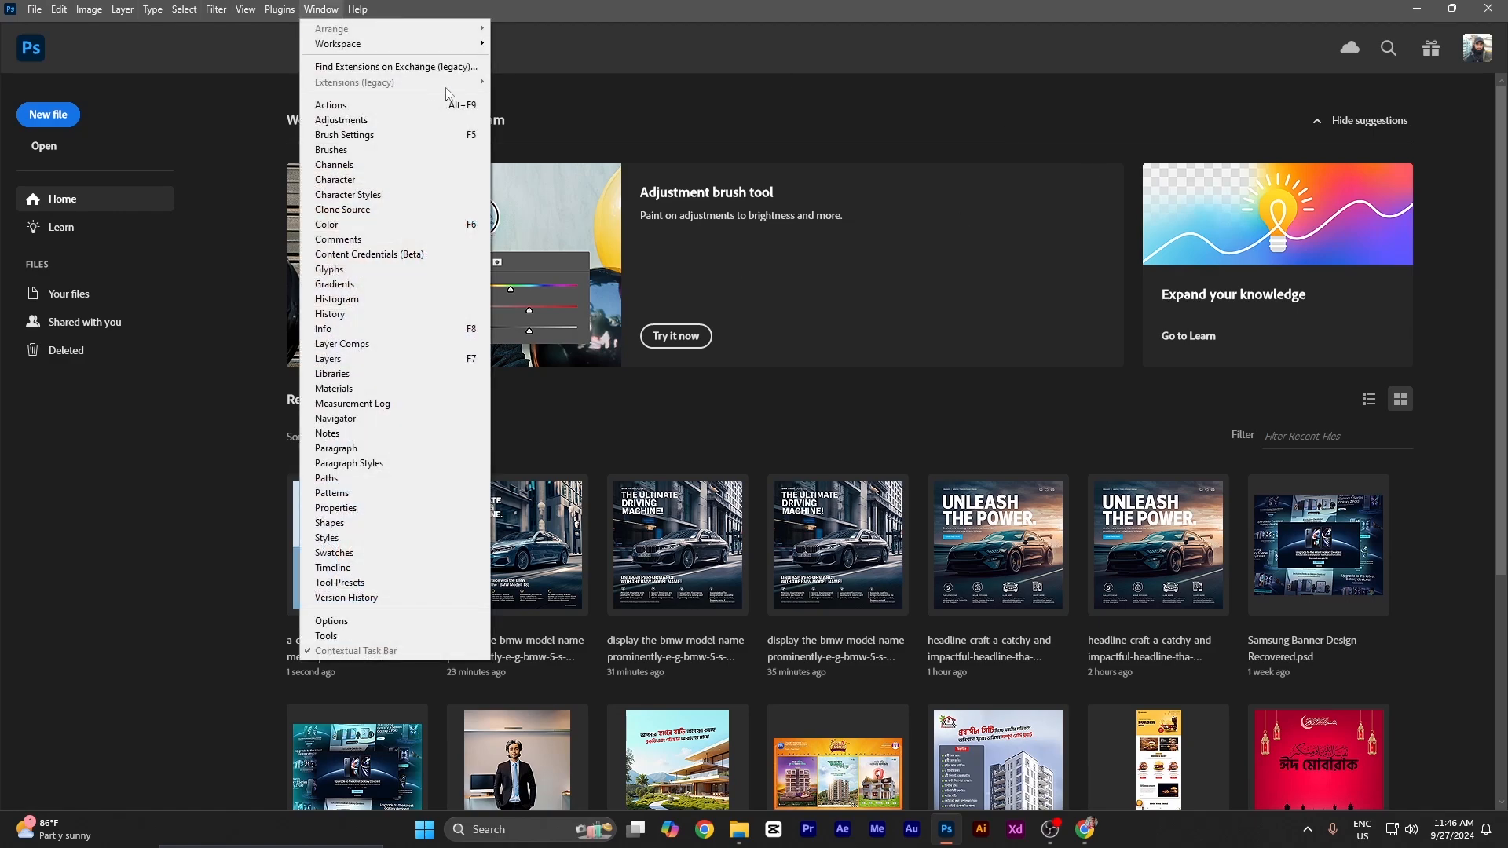
pyautogui.click(383, 101)
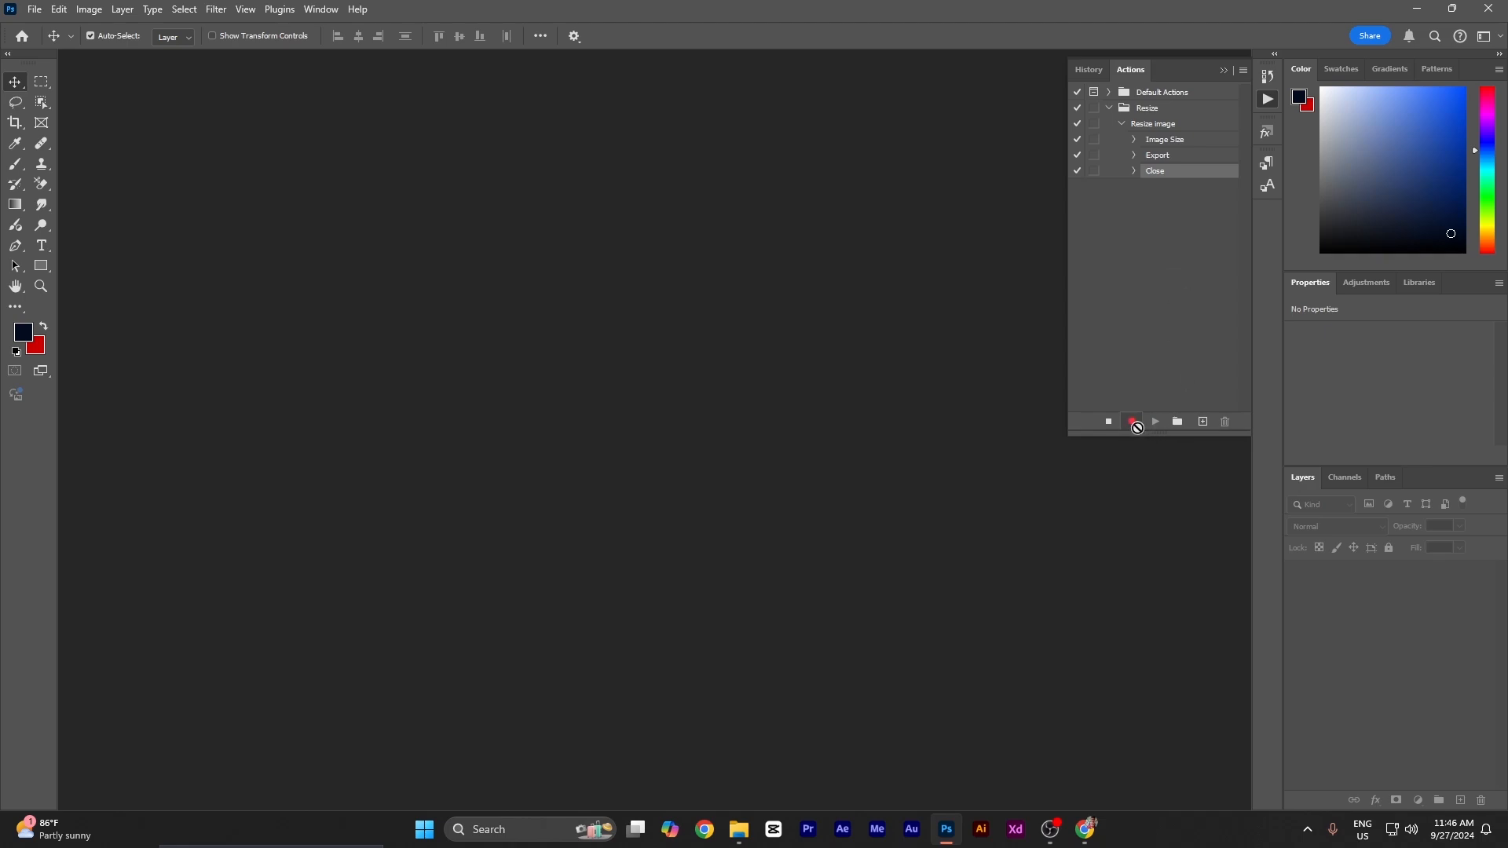
pyautogui.click(1112, 423)
# - Switch to File Explorer and show the details of the exported poster in the Medical\Resize folder
pyautogui.hotkey('alt', 'Tab')
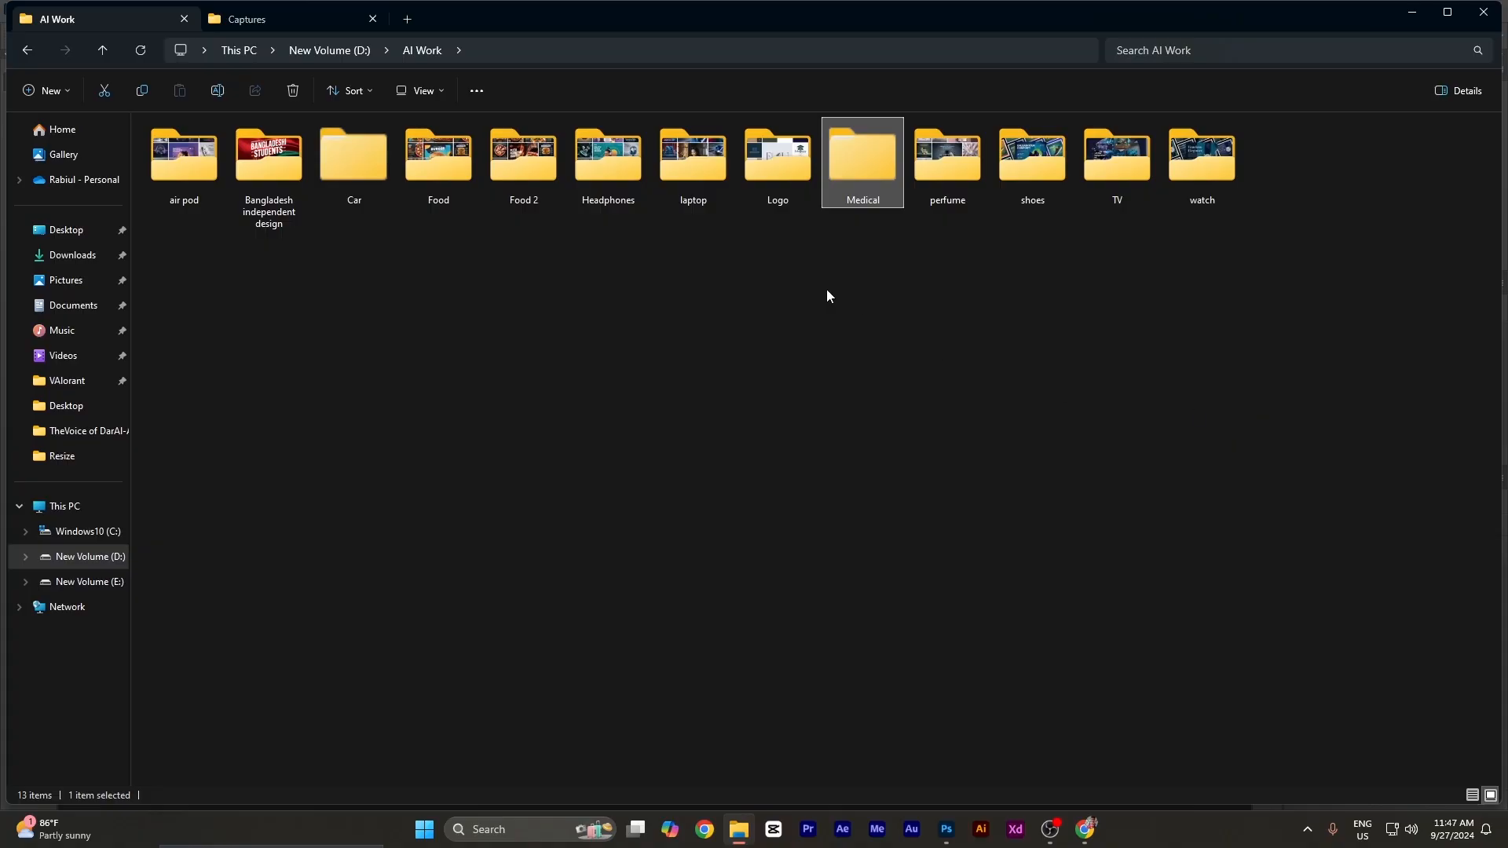
pyautogui.doubleClick(860, 178)
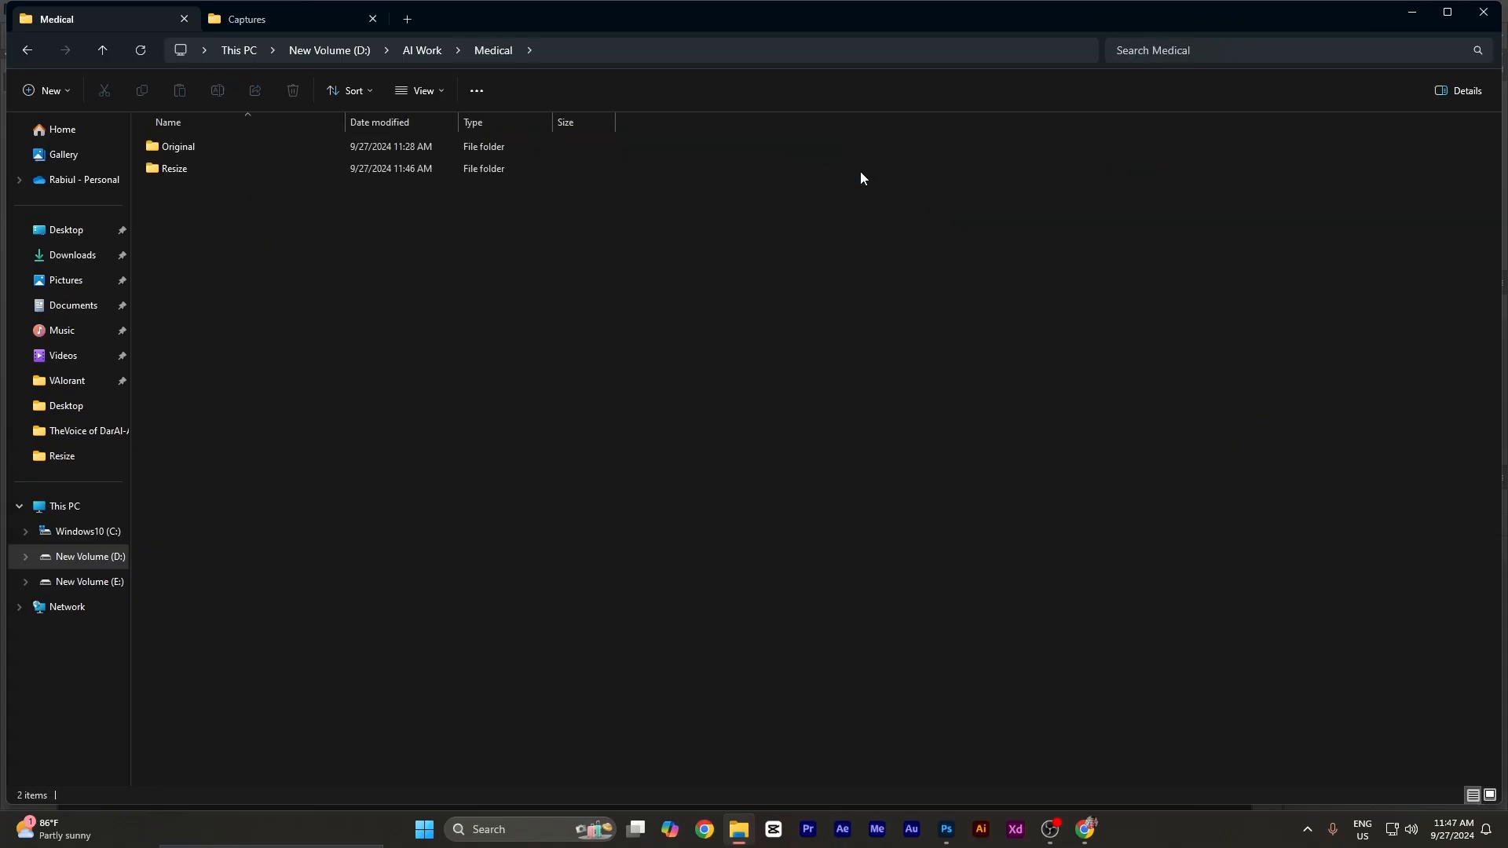
pyautogui.doubleClick(187, 170)
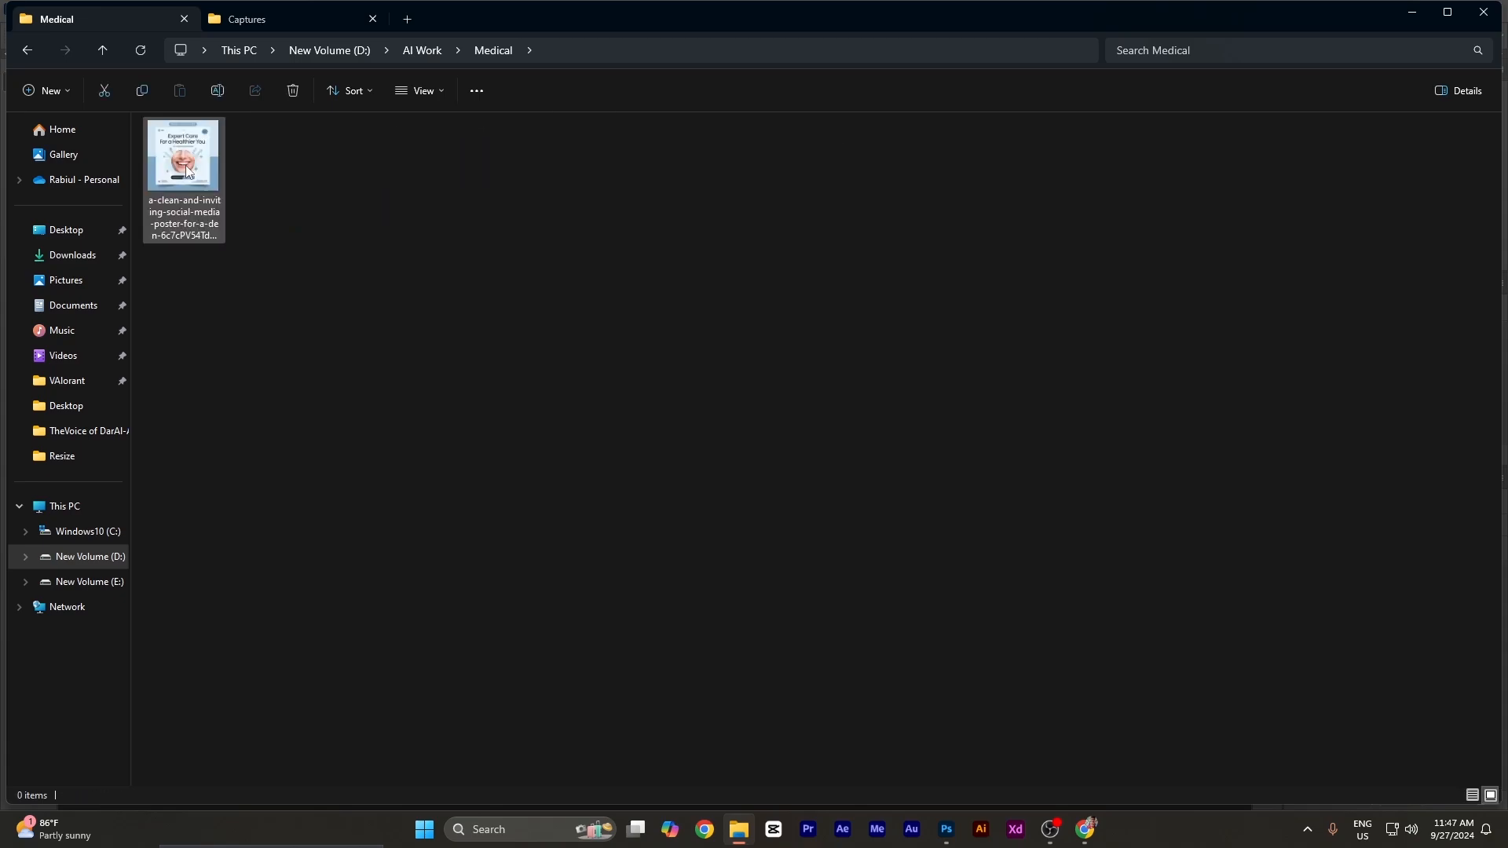
pyautogui.click(163, 174)
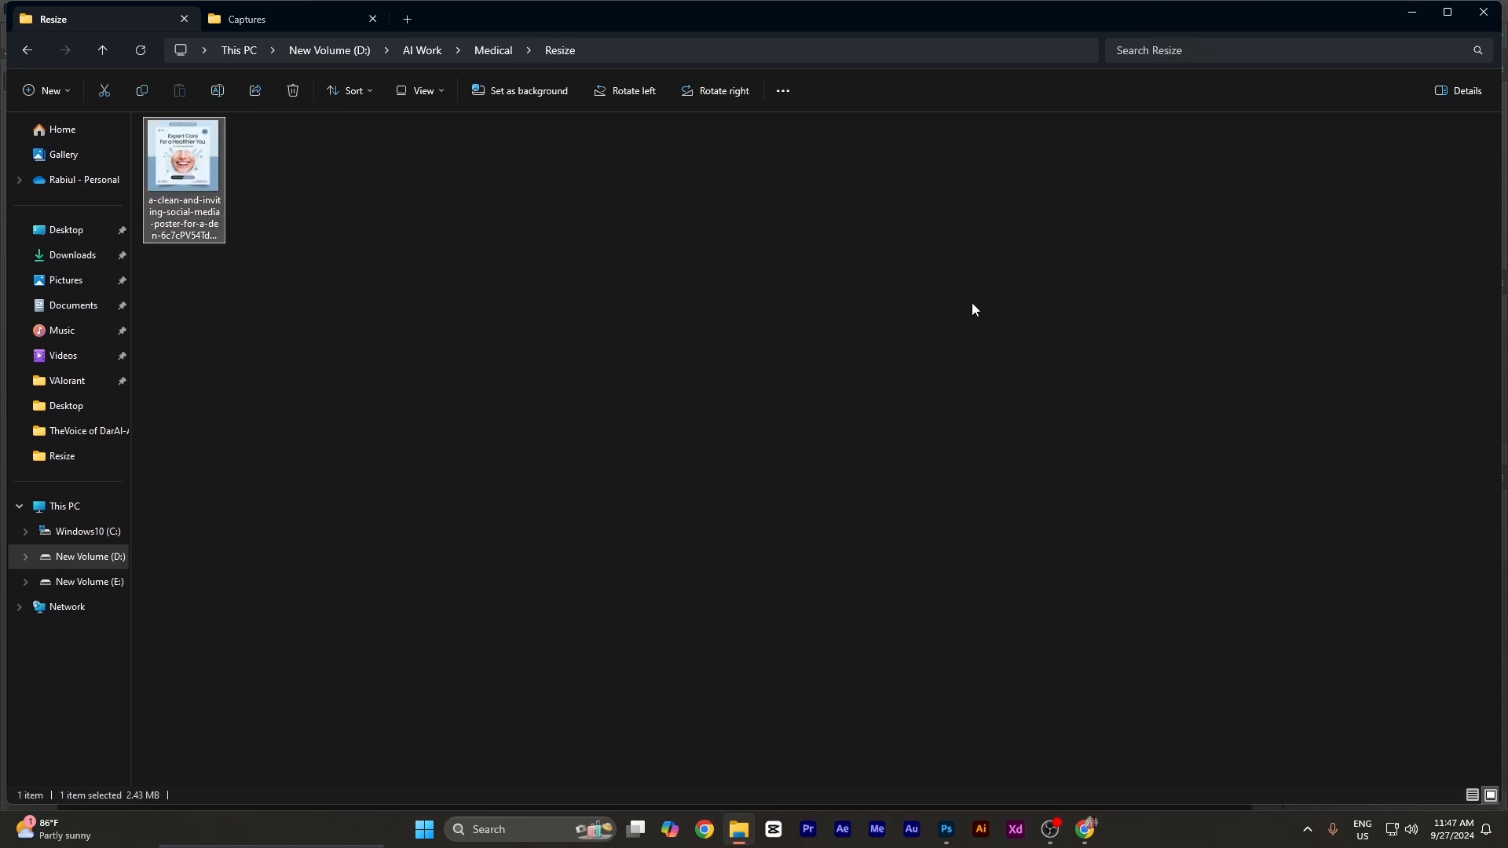
pyautogui.click(1458, 90)
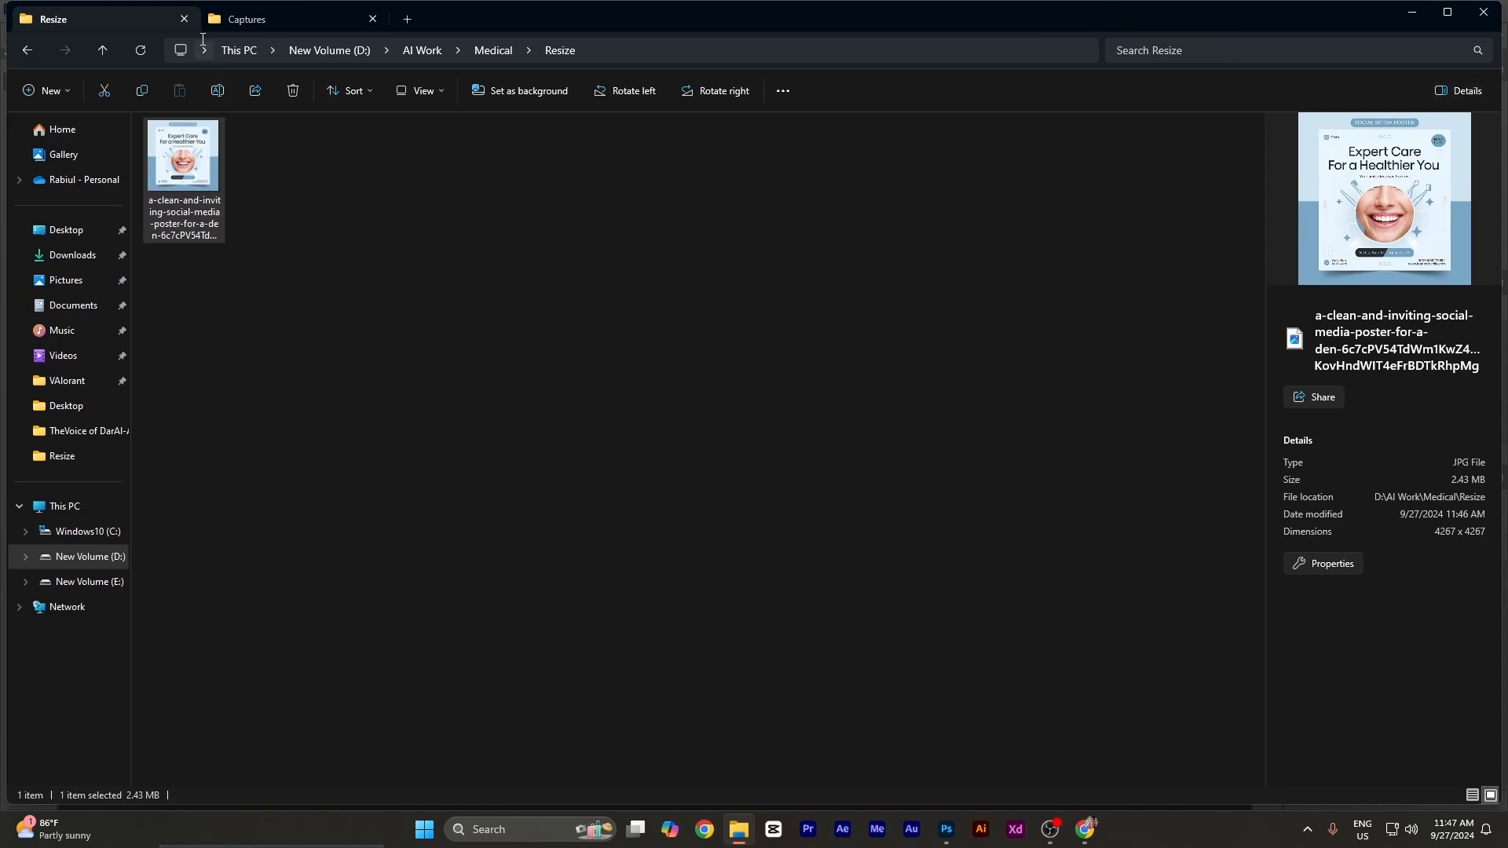
# - Check the dimensions and resolution of the same poster's source file in Medical\Original, then return to the Medical folder
pyautogui.click(105, 50)
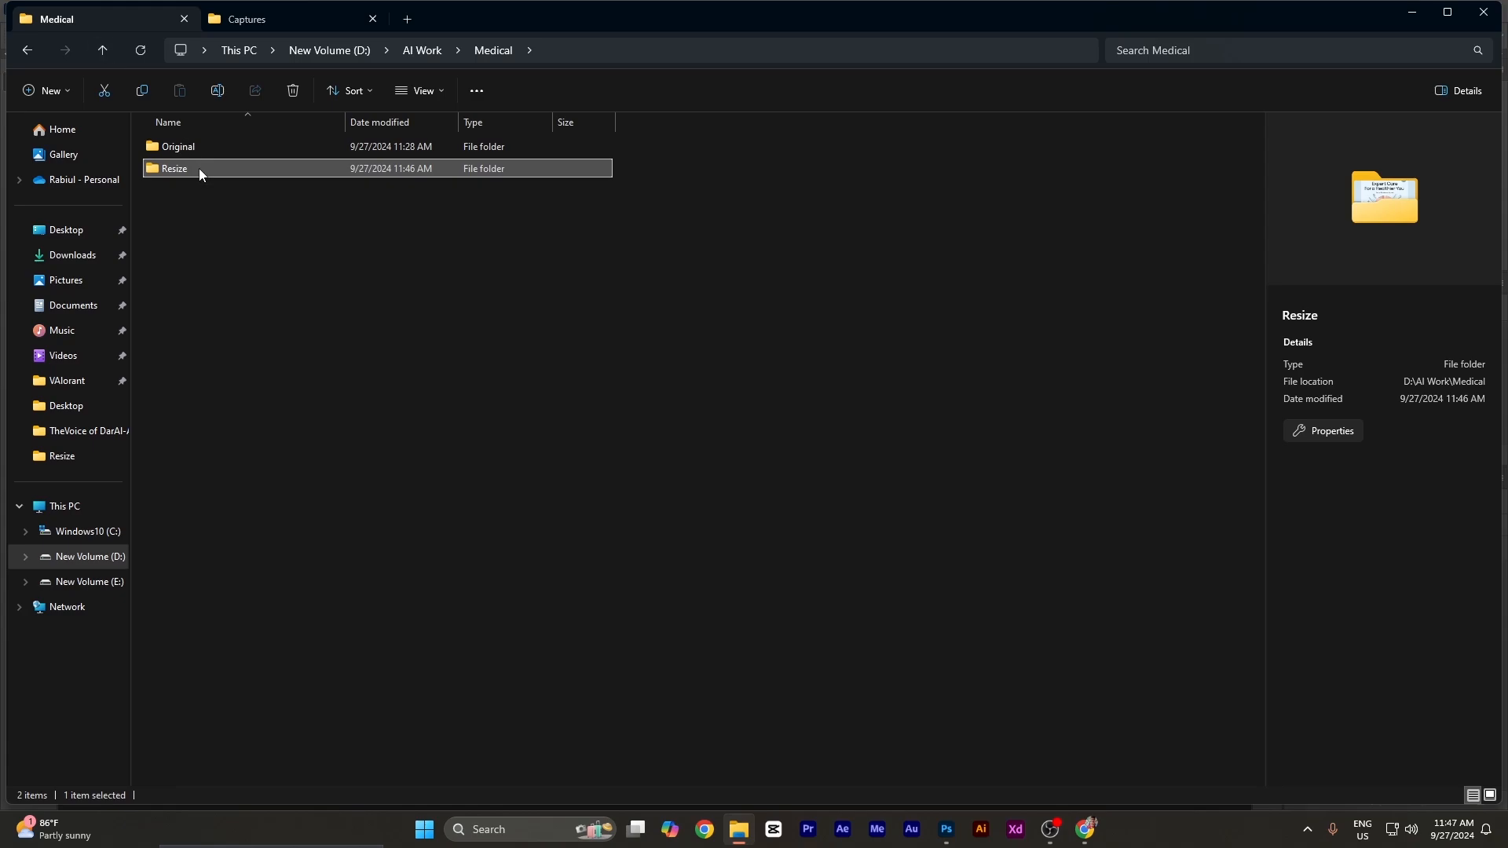
pyautogui.doubleClick(193, 146)
pyautogui.rightClick(157, 172)
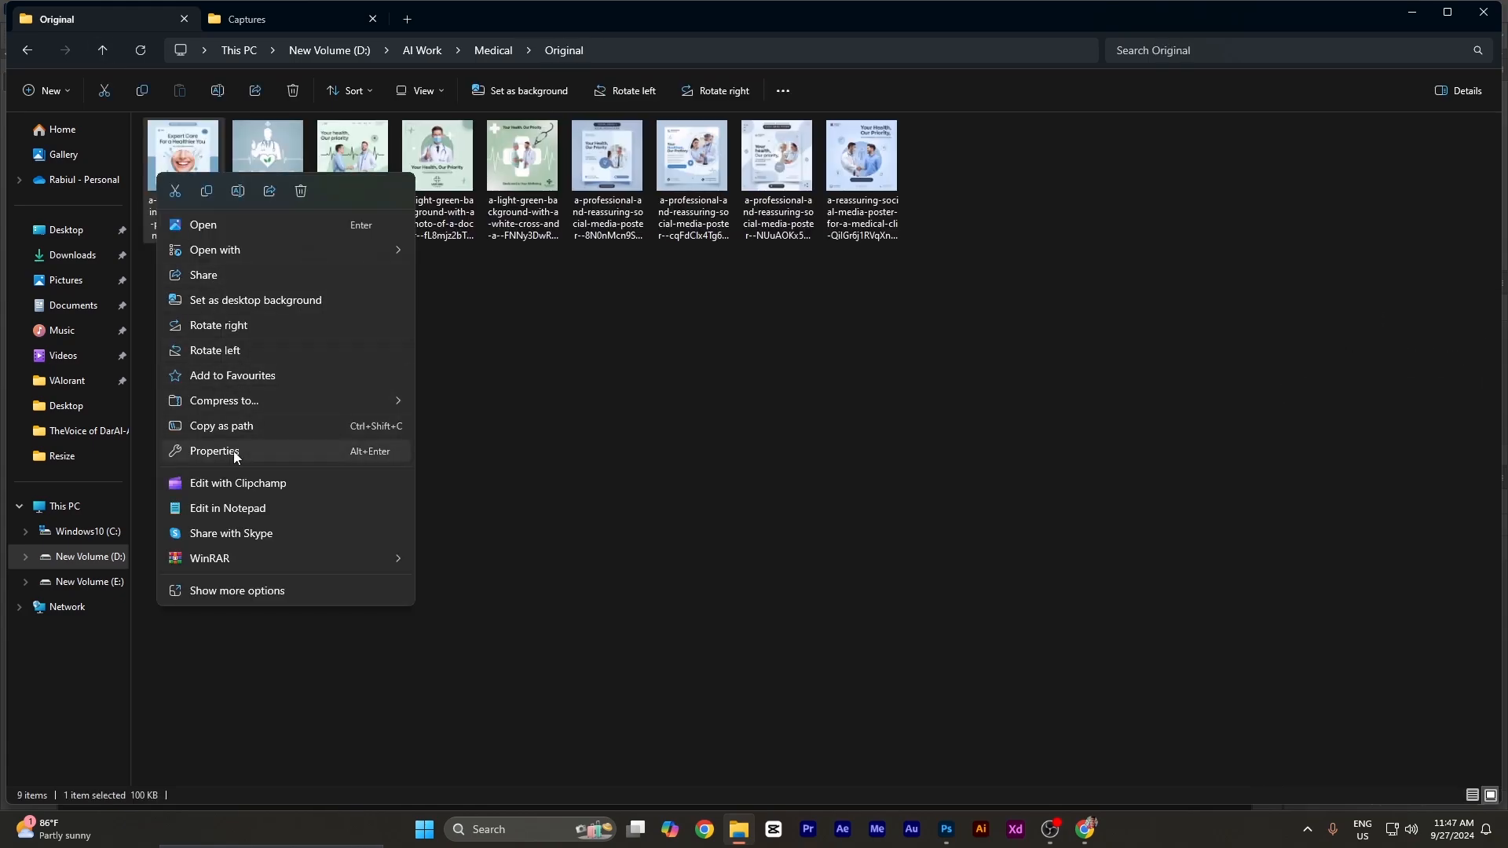
pyautogui.click(281, 450)
pyautogui.click(269, 210)
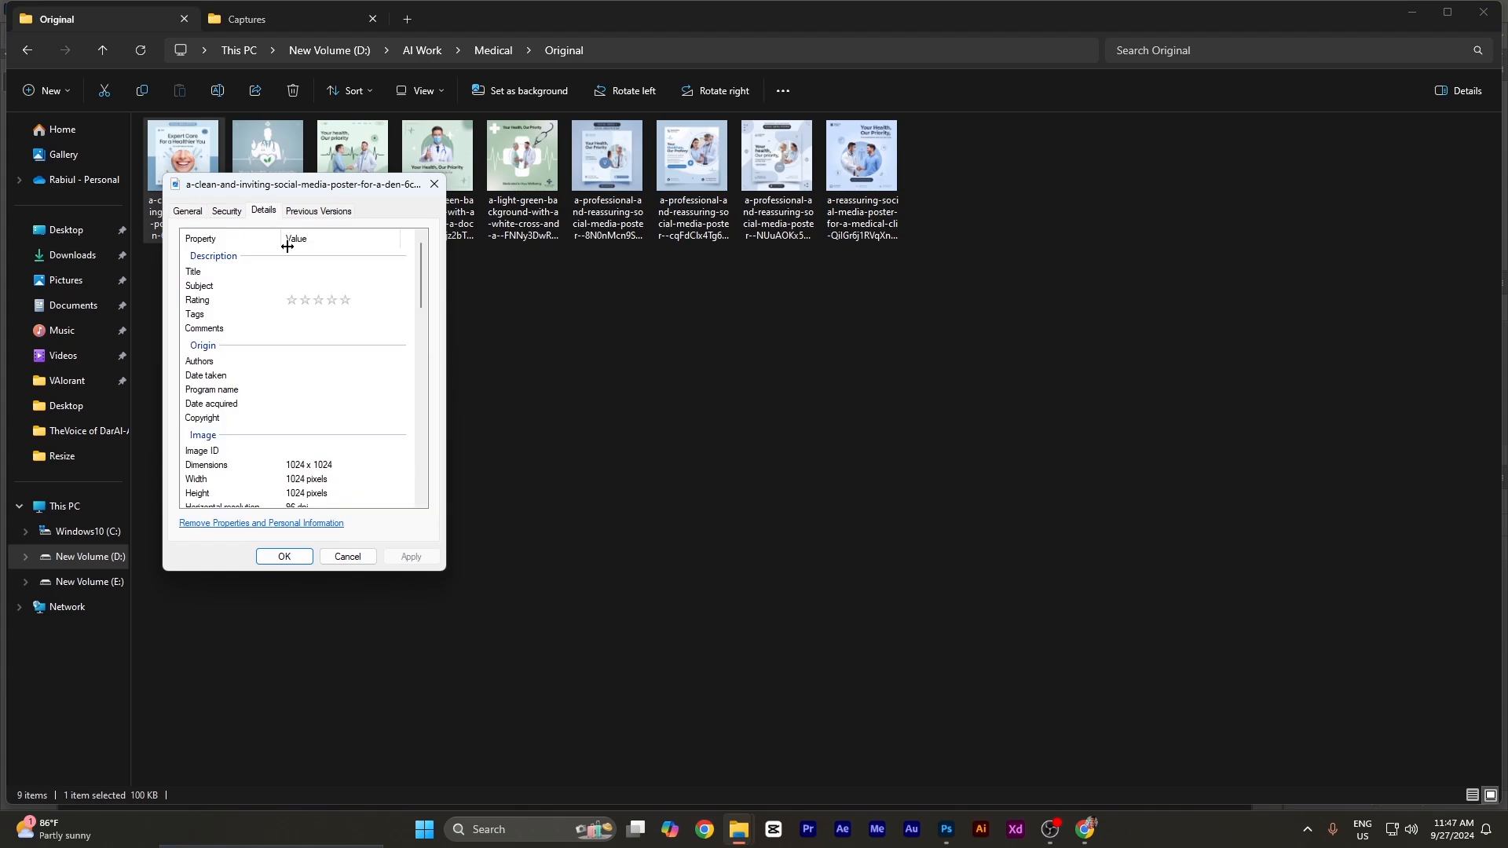
pyautogui.scroll(-1, 310, 448)
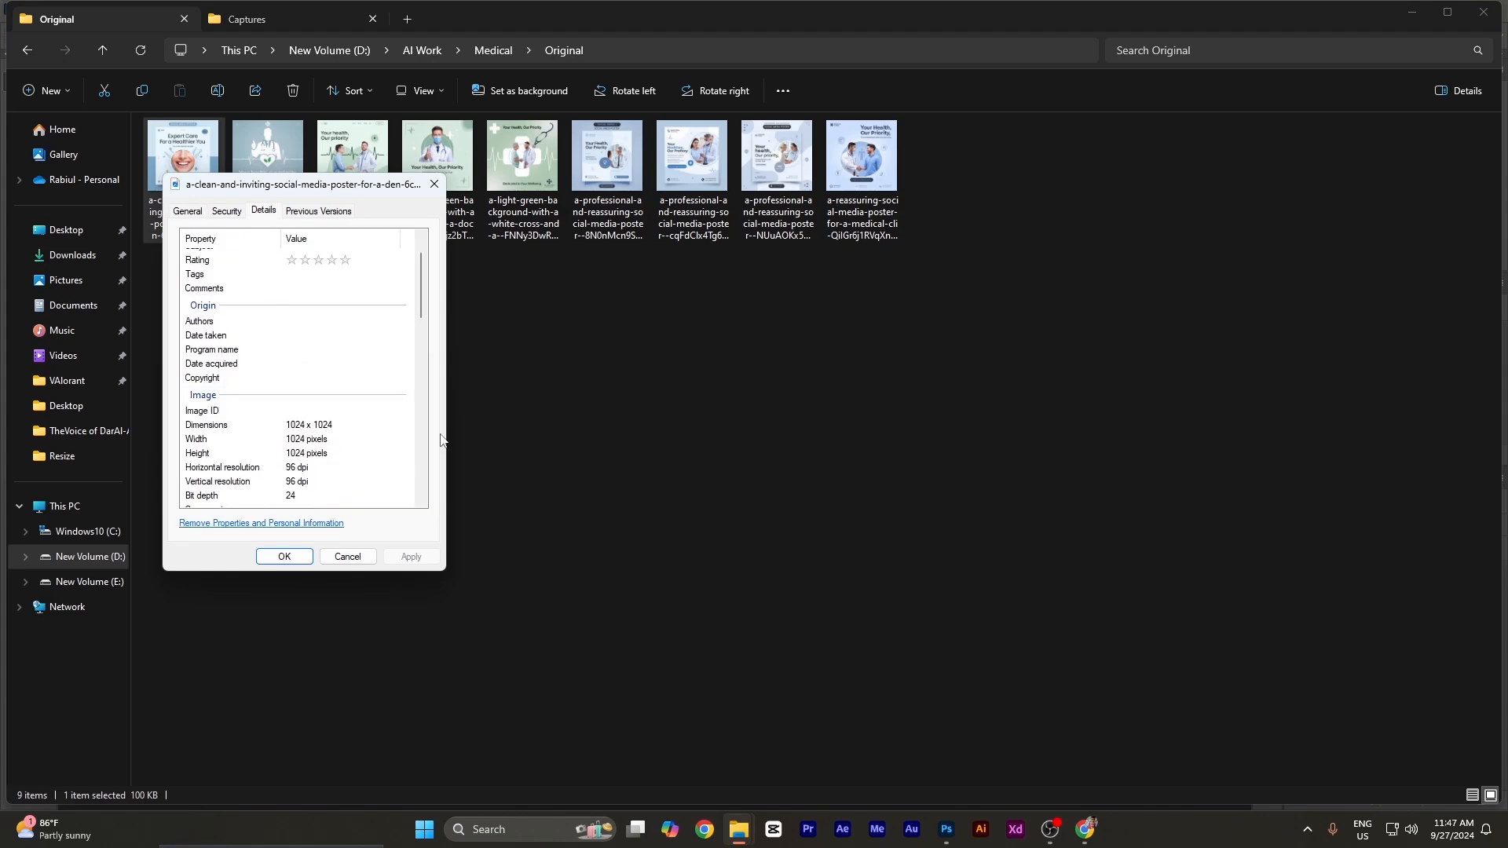
pyautogui.click(326, 558)
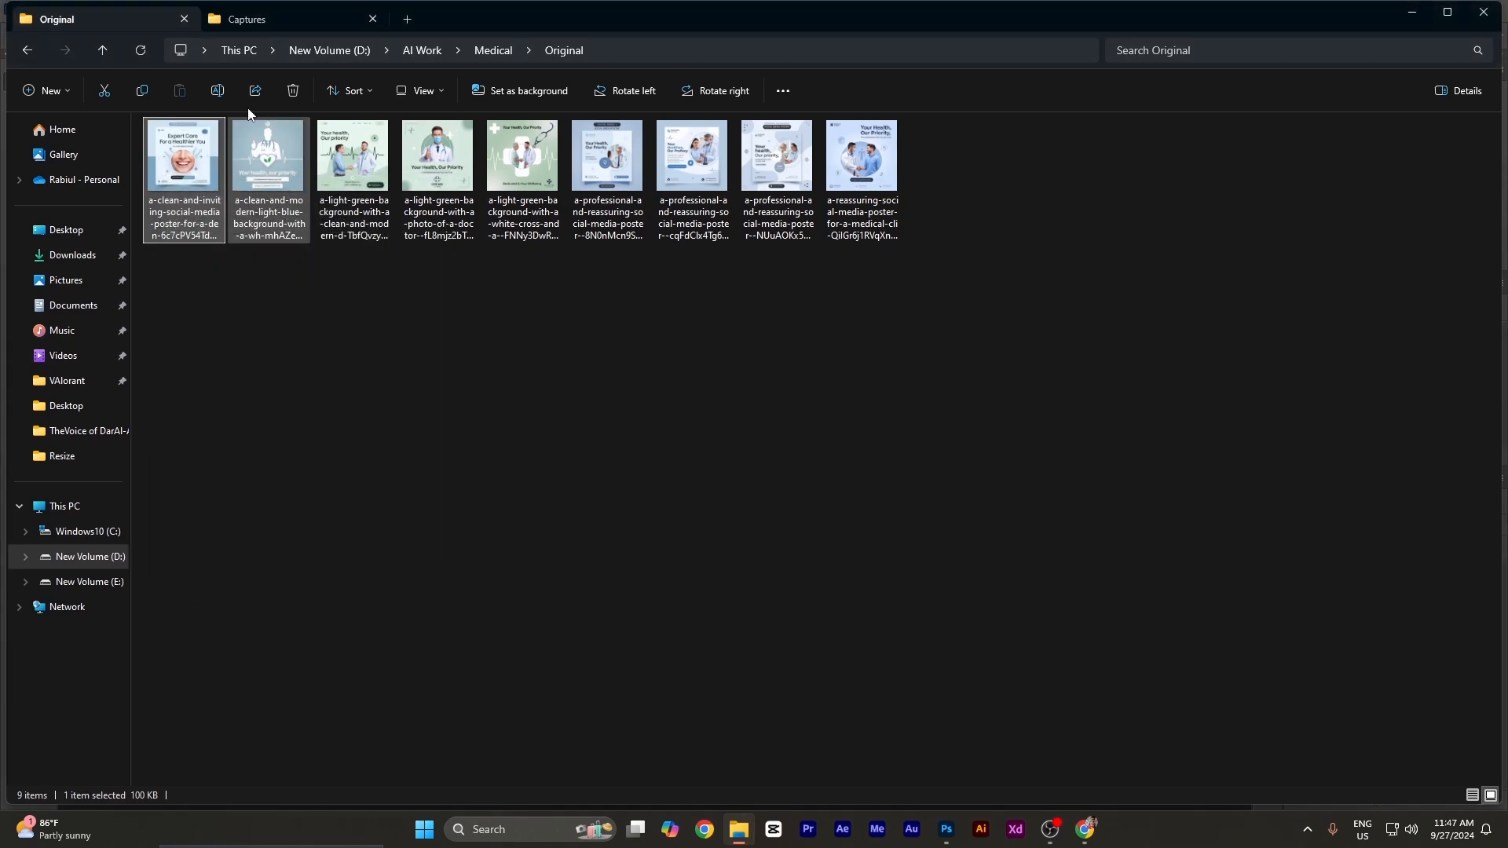
pyautogui.click(104, 52)
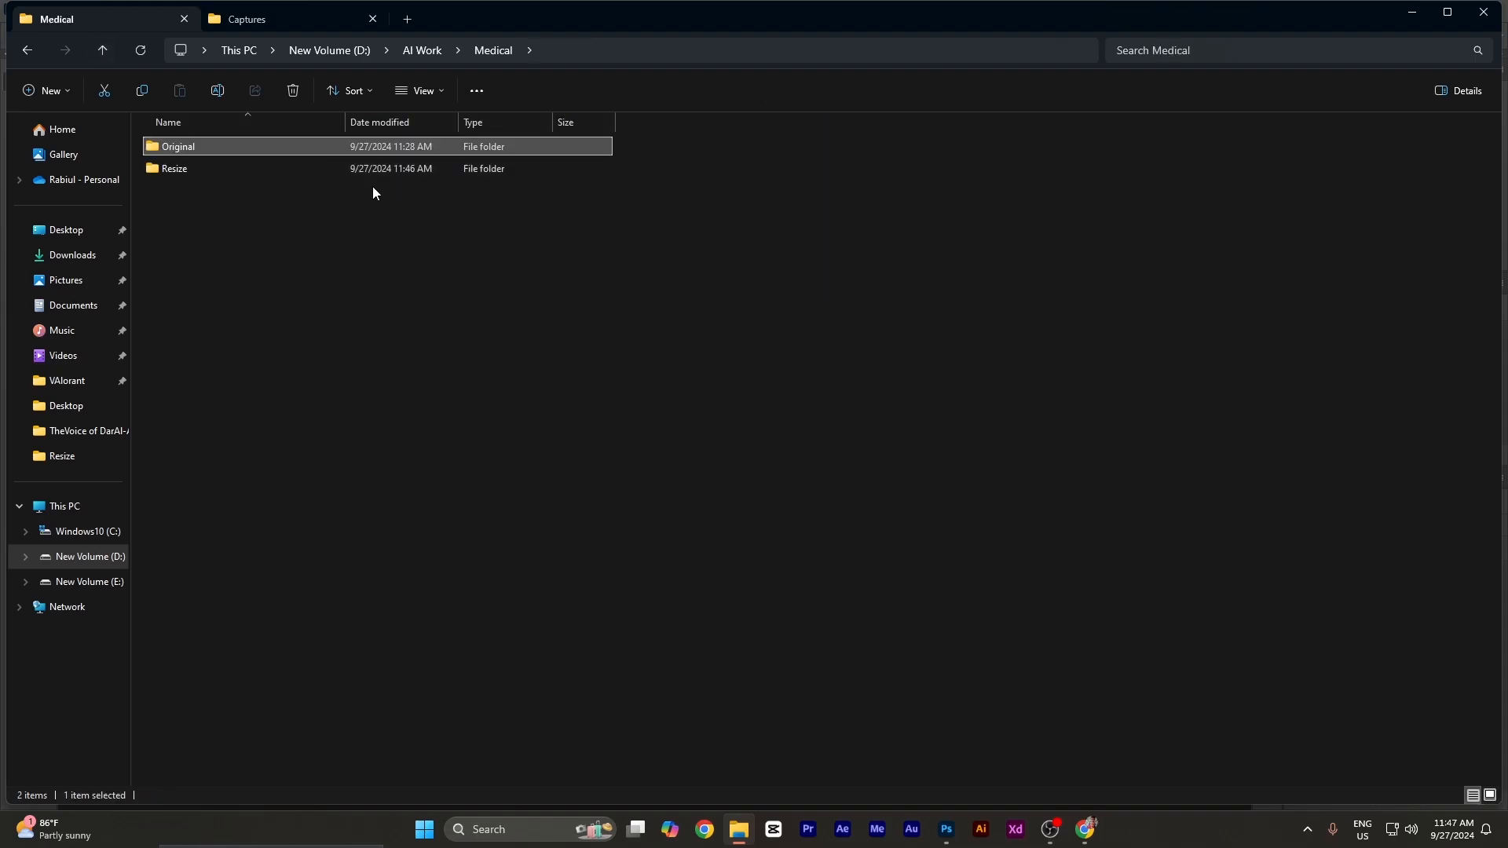
# - Switch to Photoshop, open the Batch automation and choose D:\AI Work\Medical\Original as its source folder
pyautogui.click(320, 9)
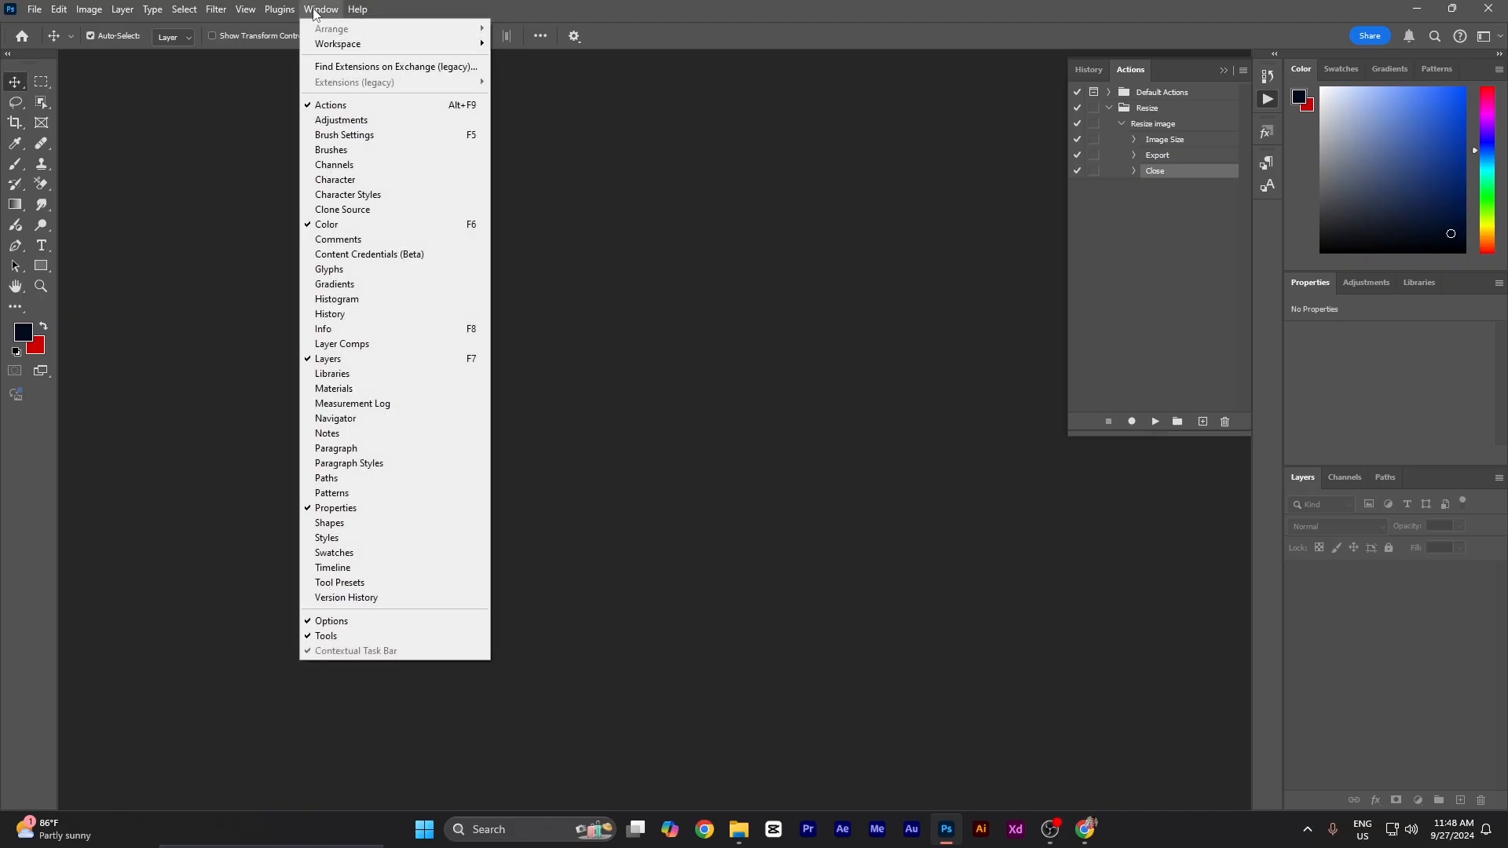
pyautogui.click(315, 10)
pyautogui.click(32, 10)
pyautogui.moveTo(78, 390)
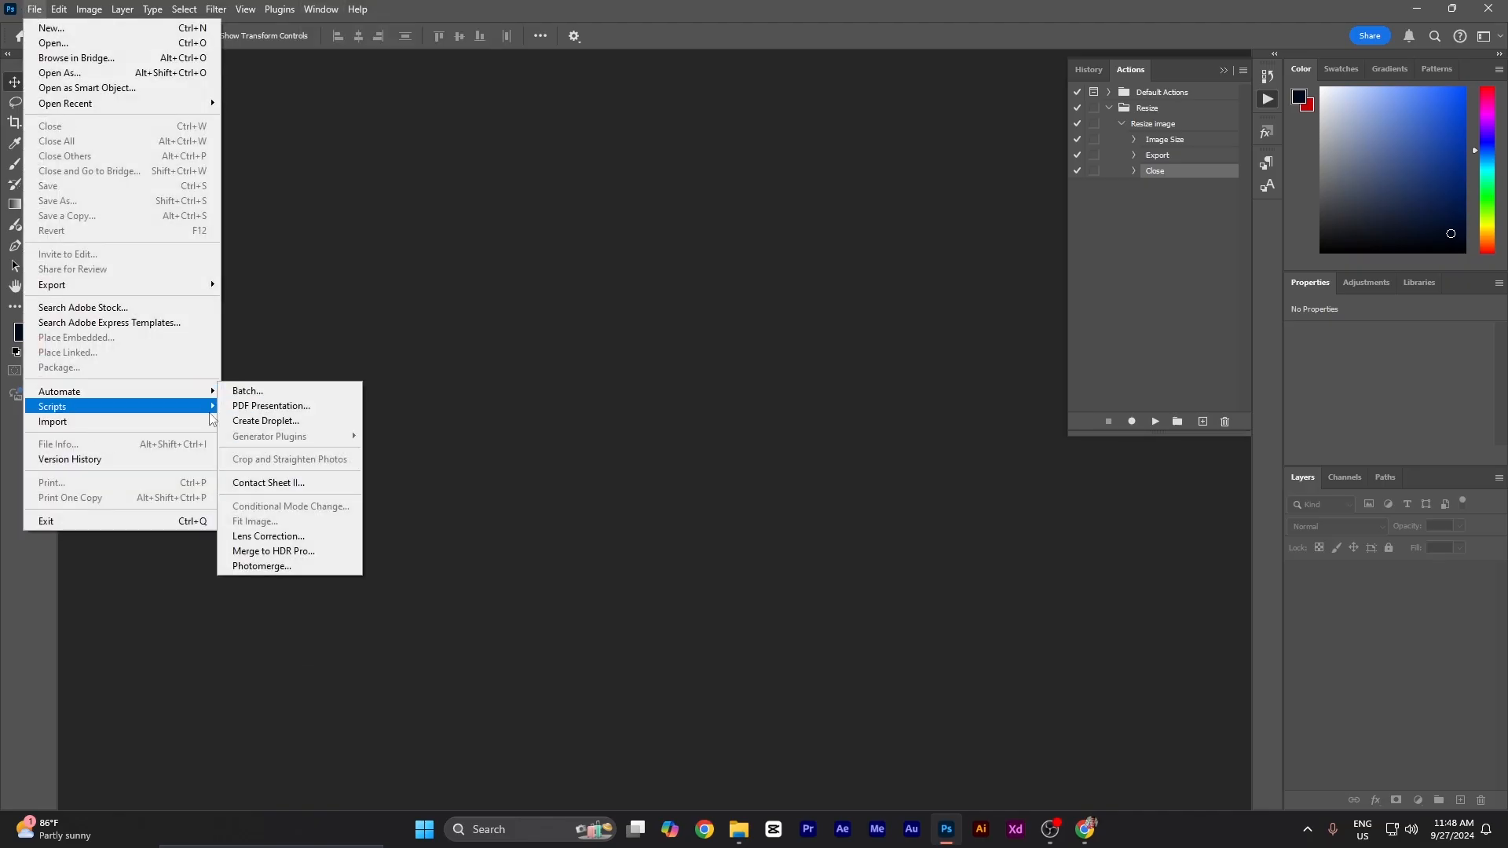
pyautogui.click(256, 395)
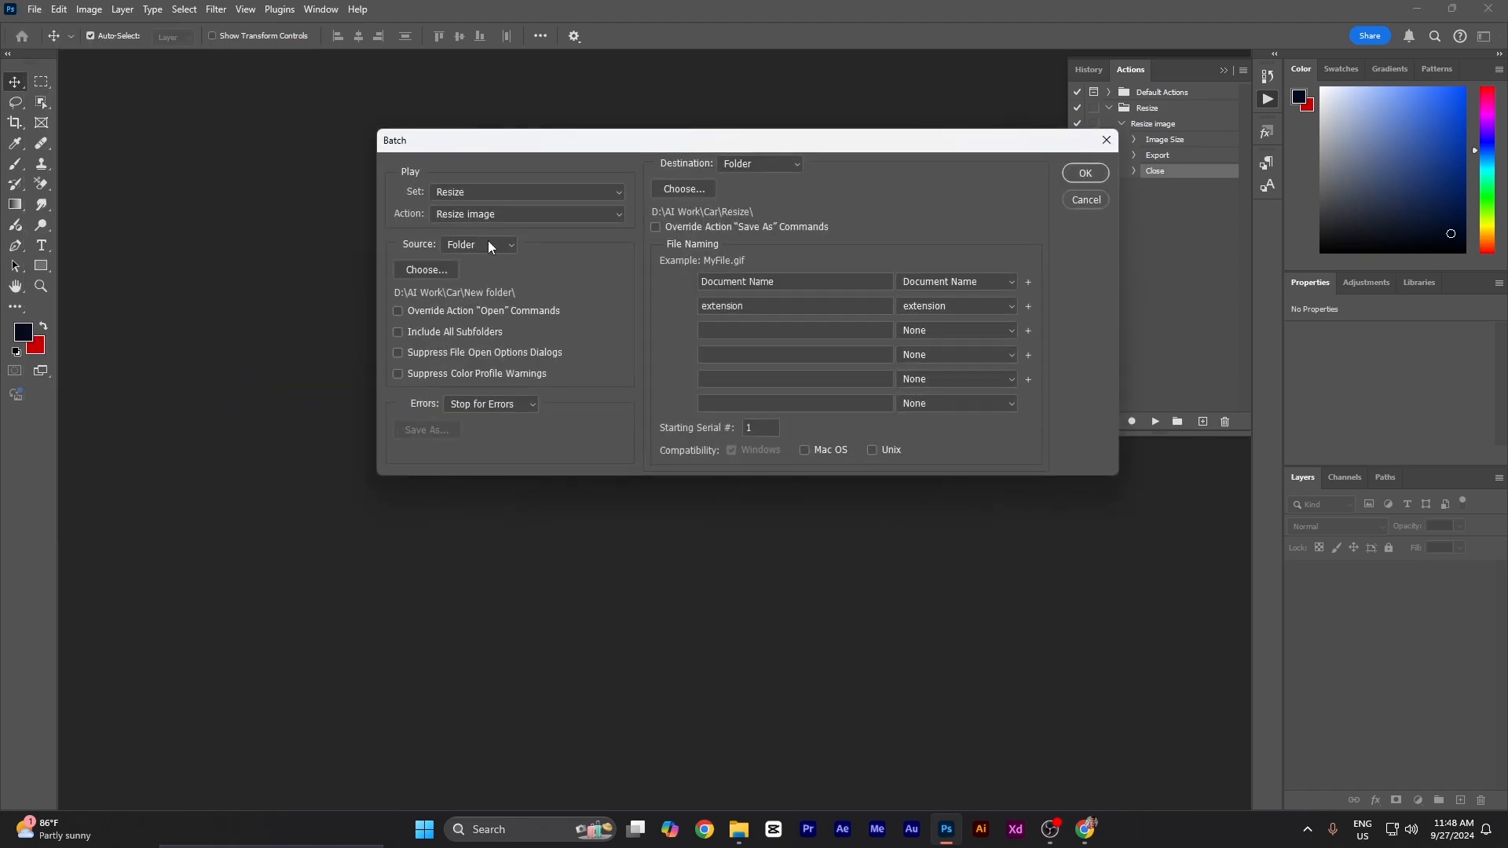
pyautogui.click(432, 271)
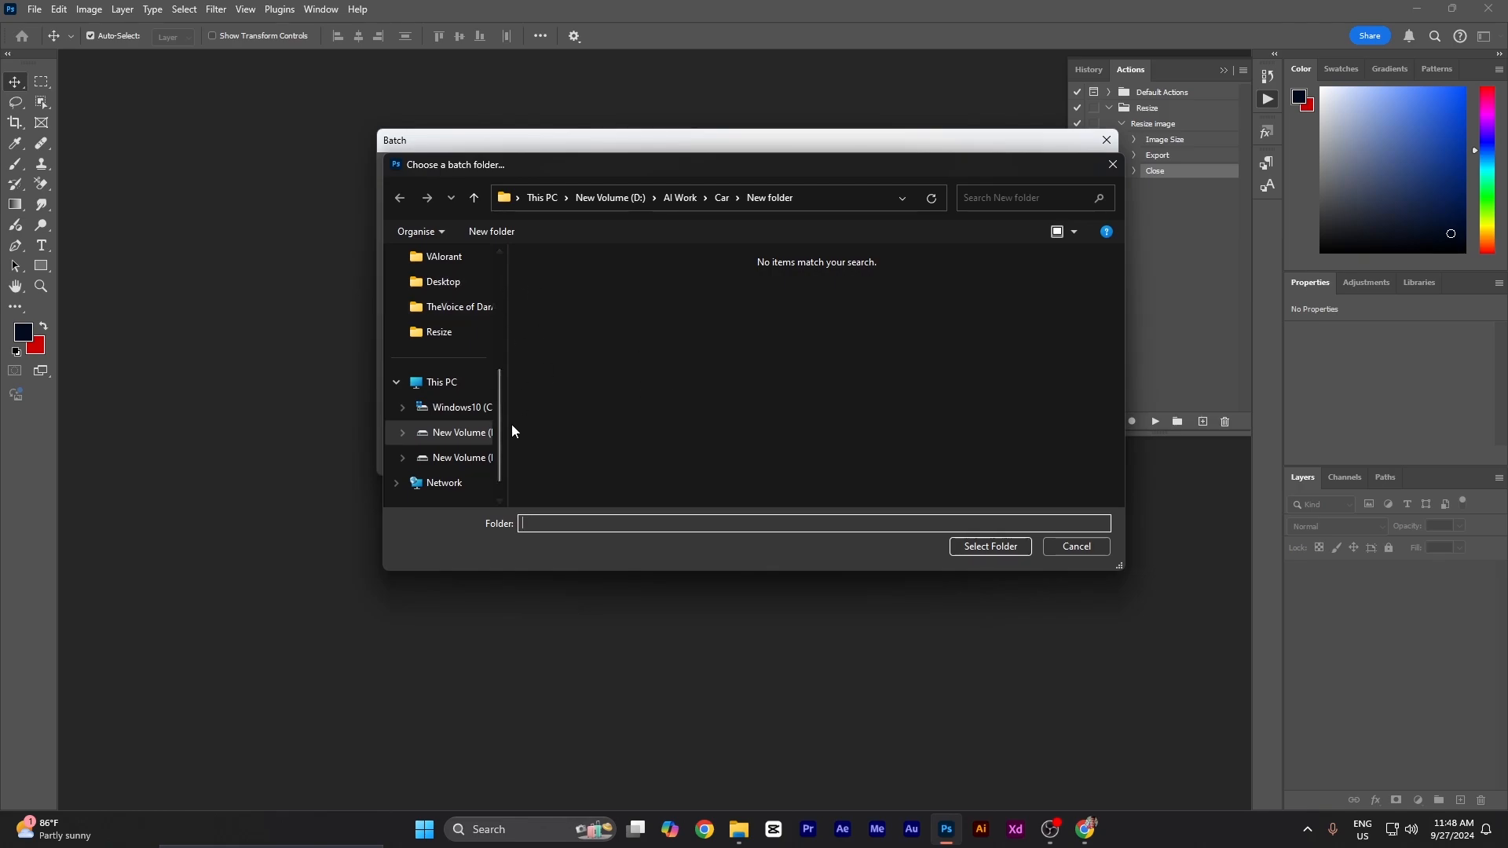
pyautogui.click(451, 439)
pyautogui.doubleClick(540, 307)
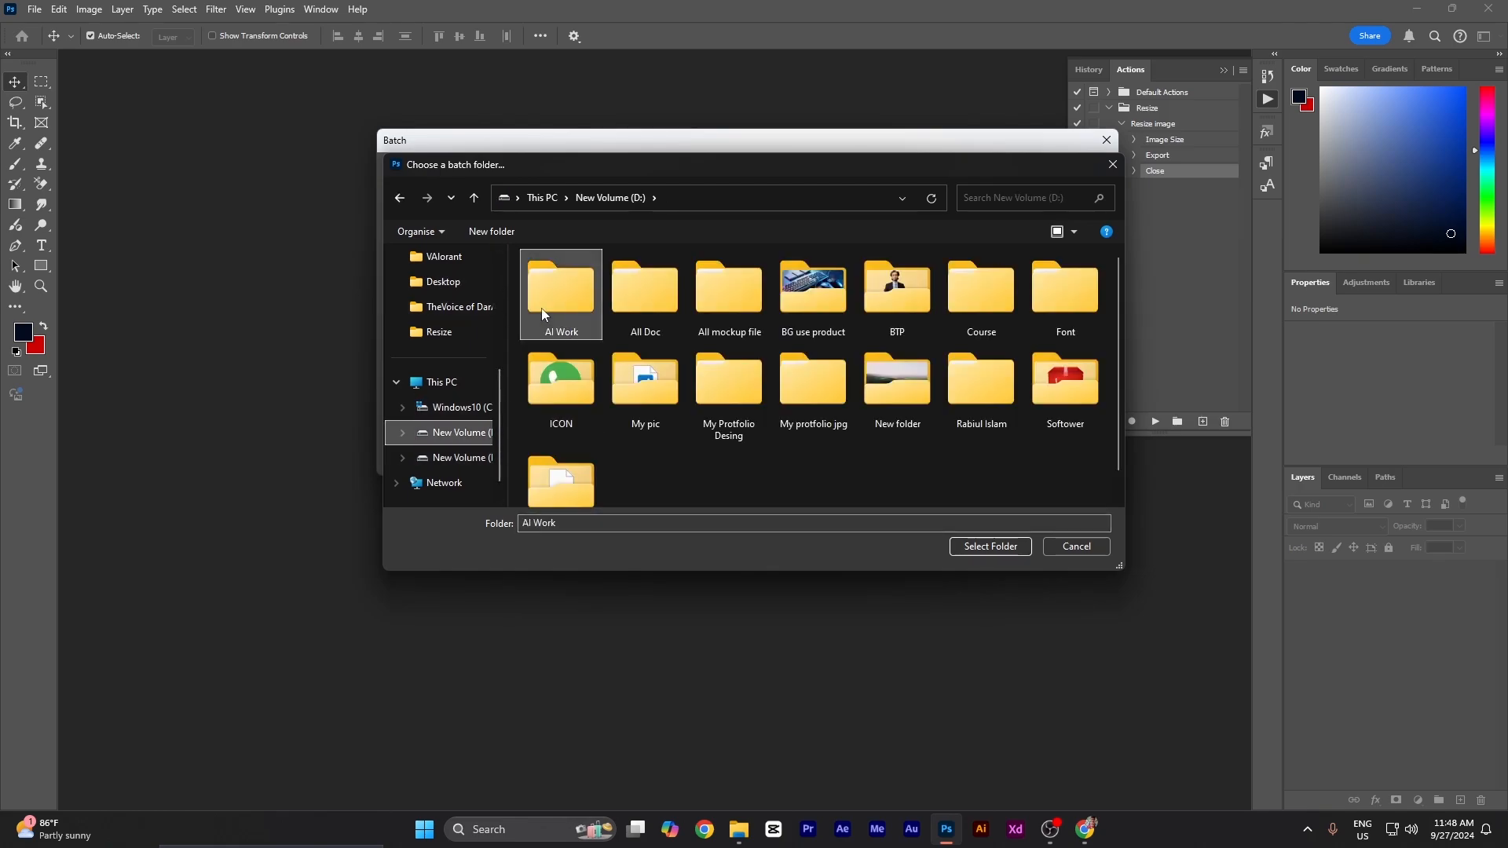
pyautogui.scroll(-1, 581, 427)
pyautogui.doubleClick(578, 416)
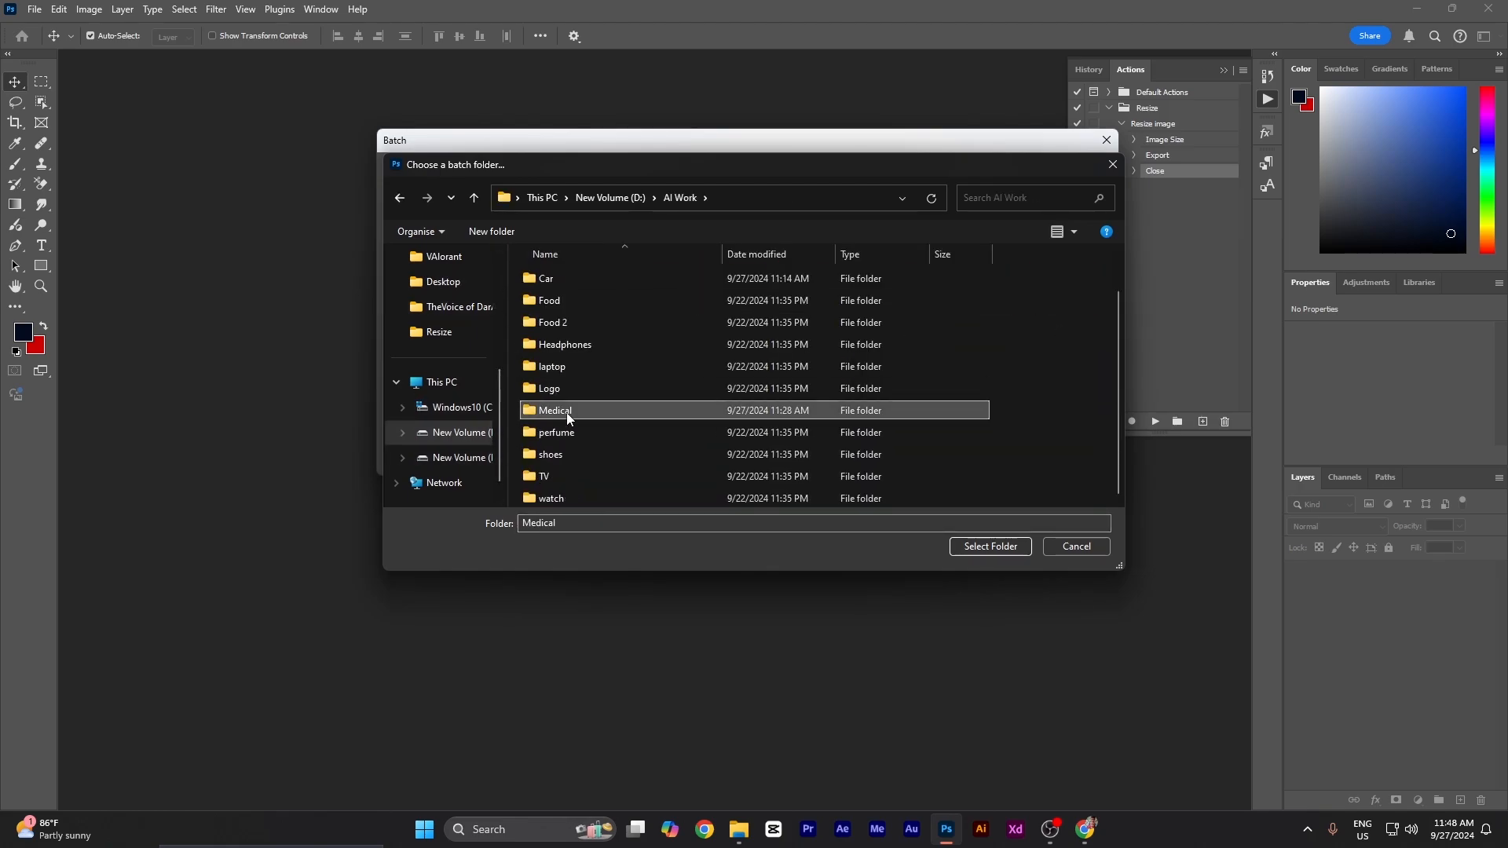
pyautogui.click(568, 280)
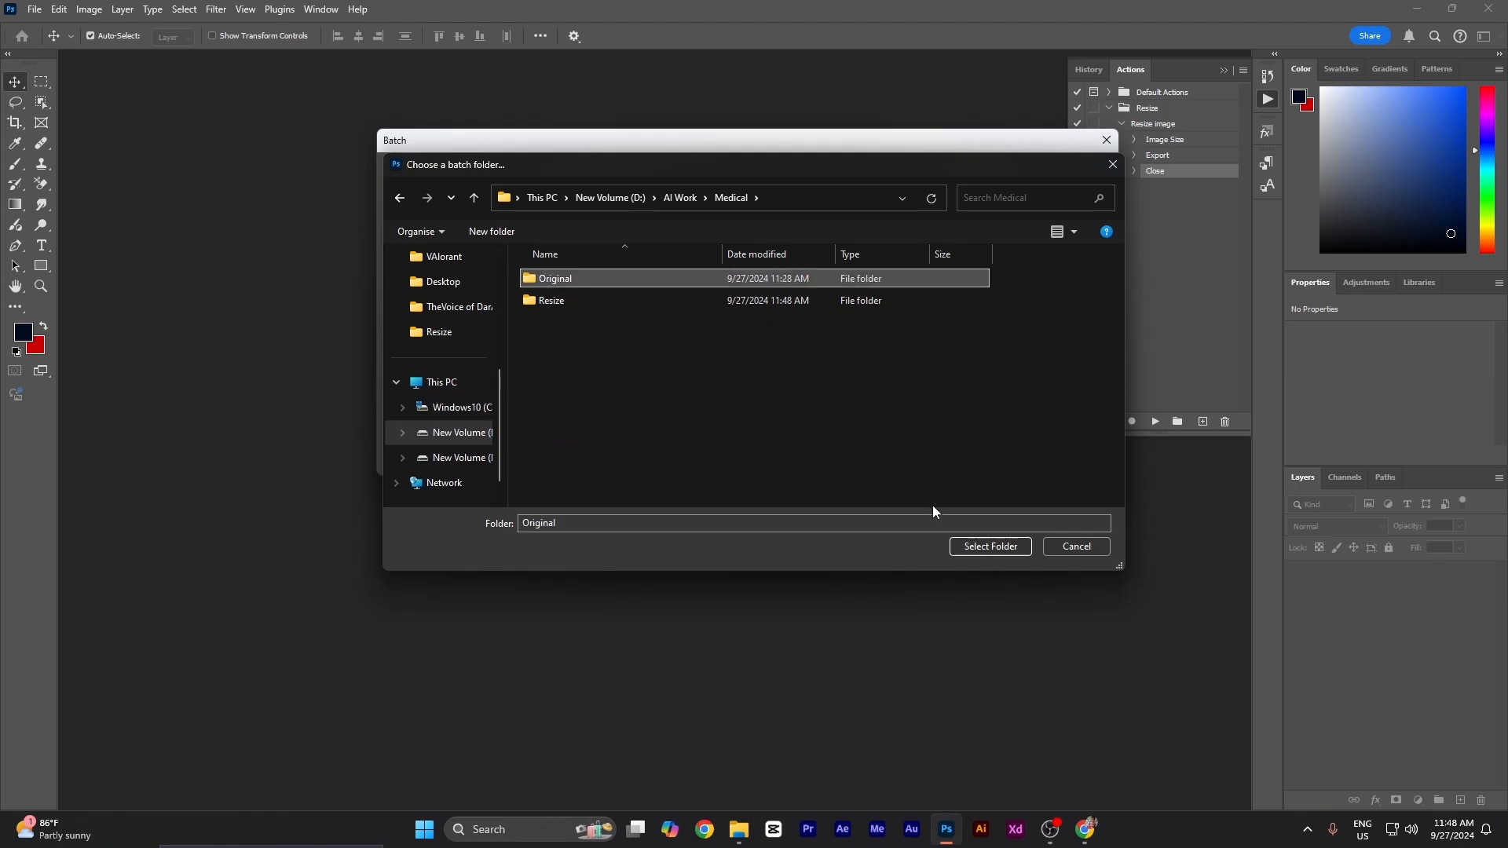
pyautogui.click(986, 549)
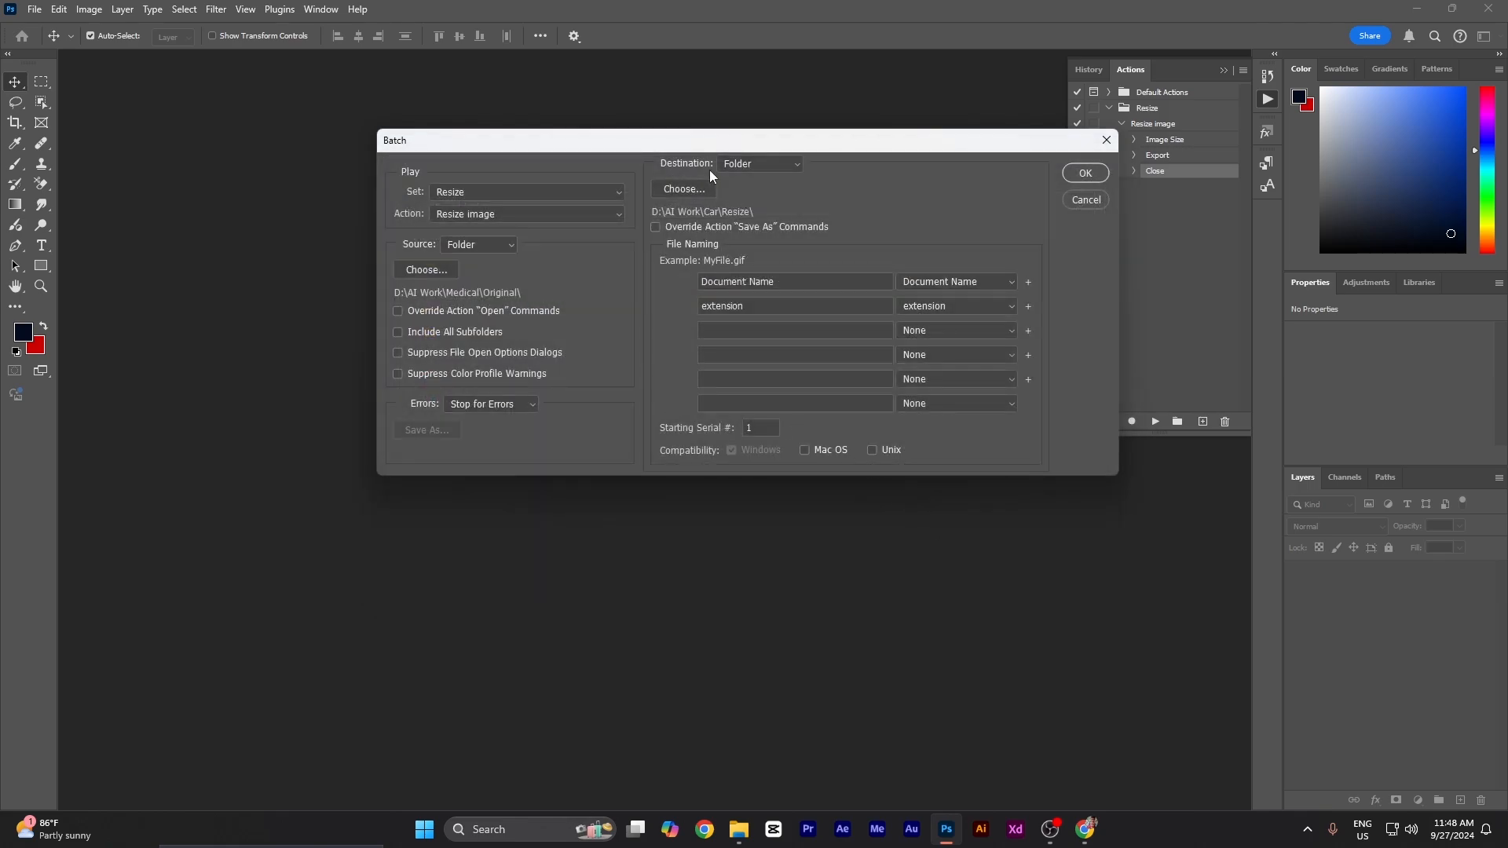
# - Set the batch destination folder to D:\AI Work\Medical\Resize and run the batch with the "Resize image" action
pyautogui.click(702, 190)
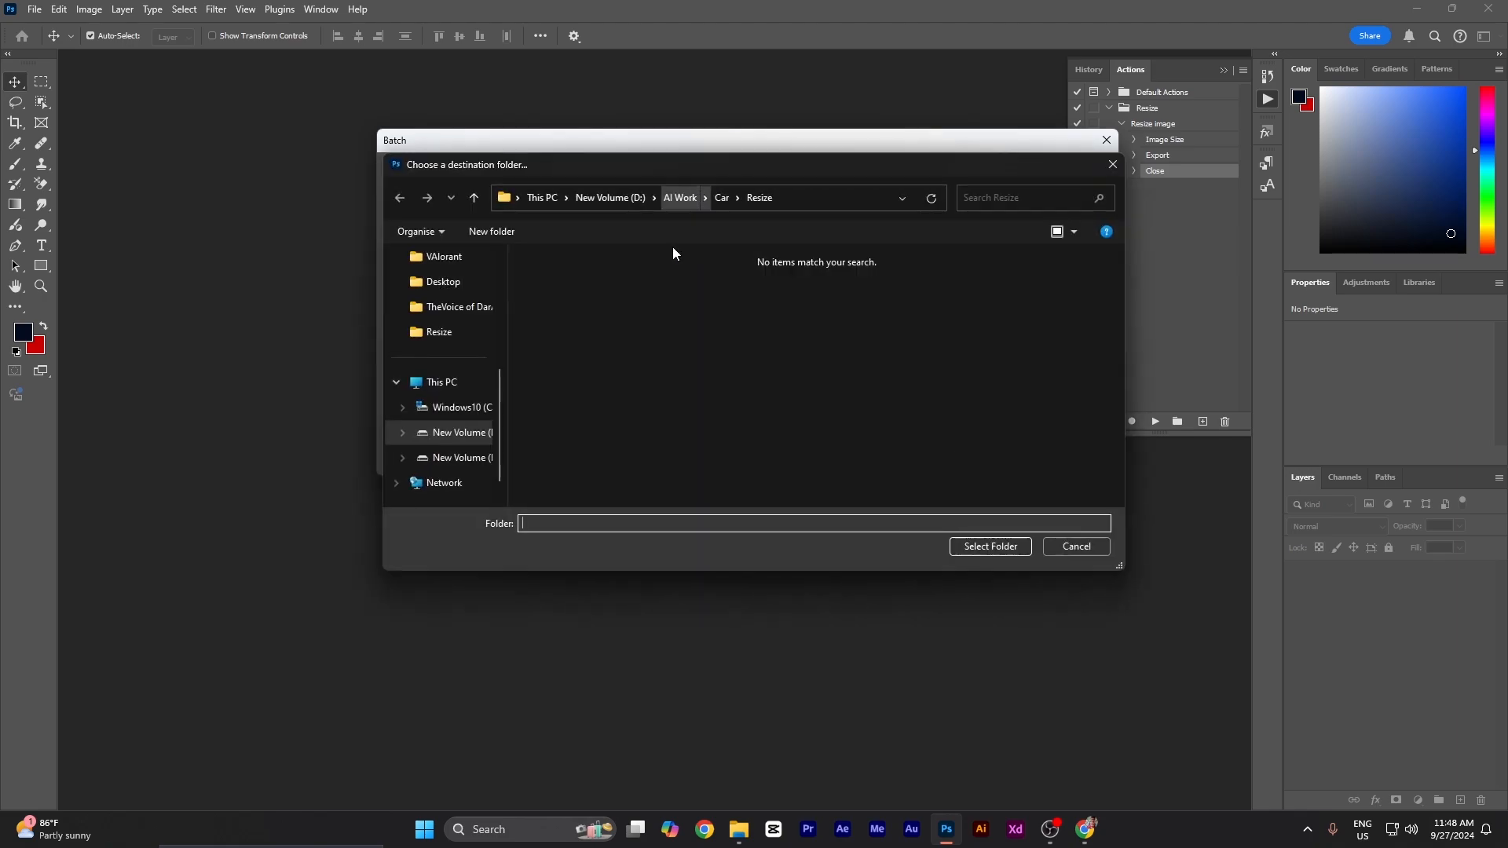
pyautogui.click(456, 433)
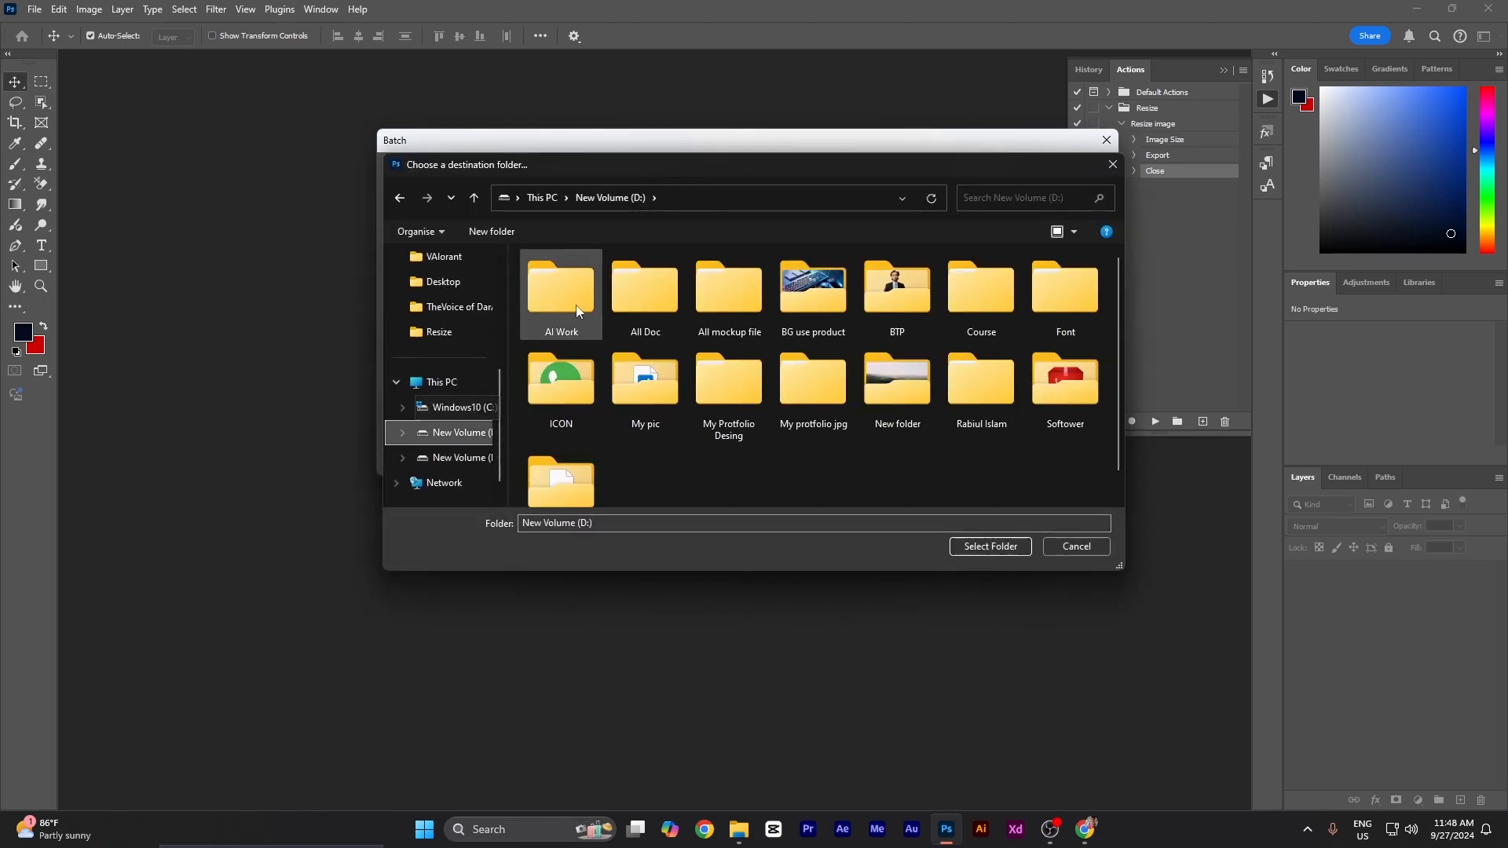
pyautogui.doubleClick(556, 284)
pyautogui.doubleClick(572, 453)
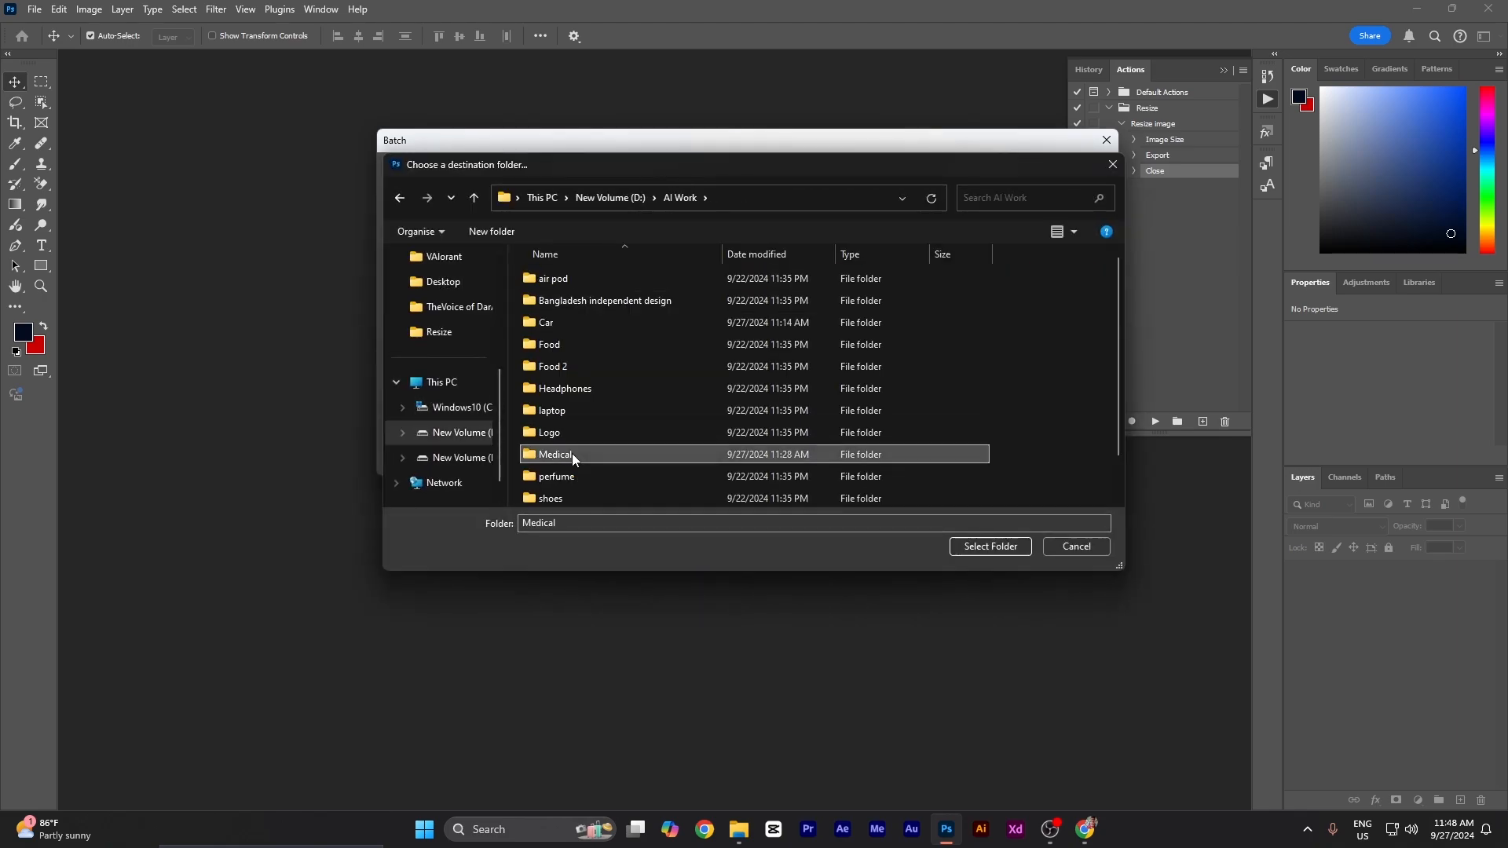
pyautogui.doubleClick(566, 303)
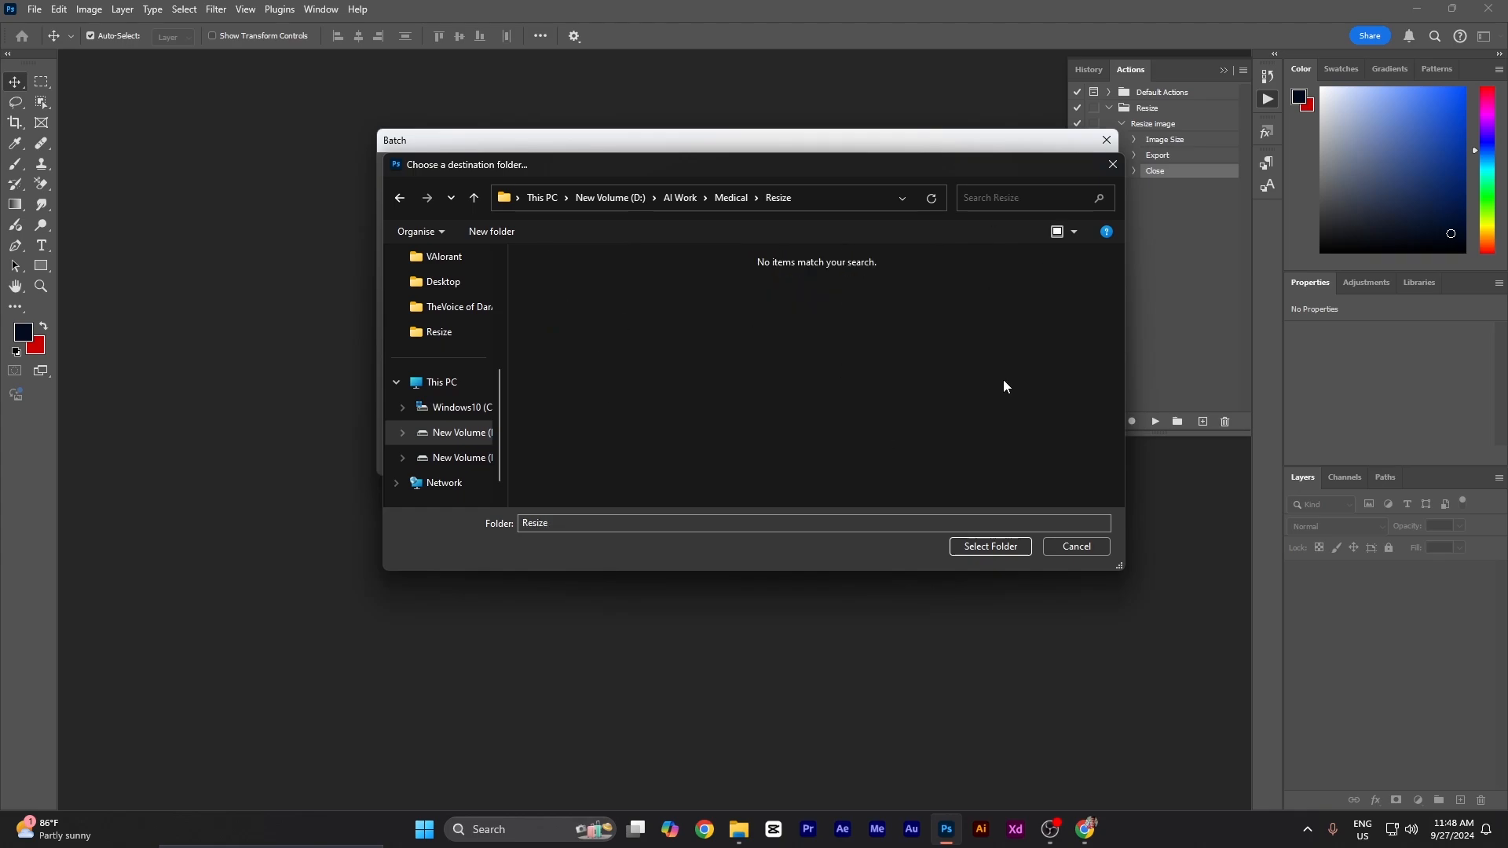
pyautogui.click(981, 548)
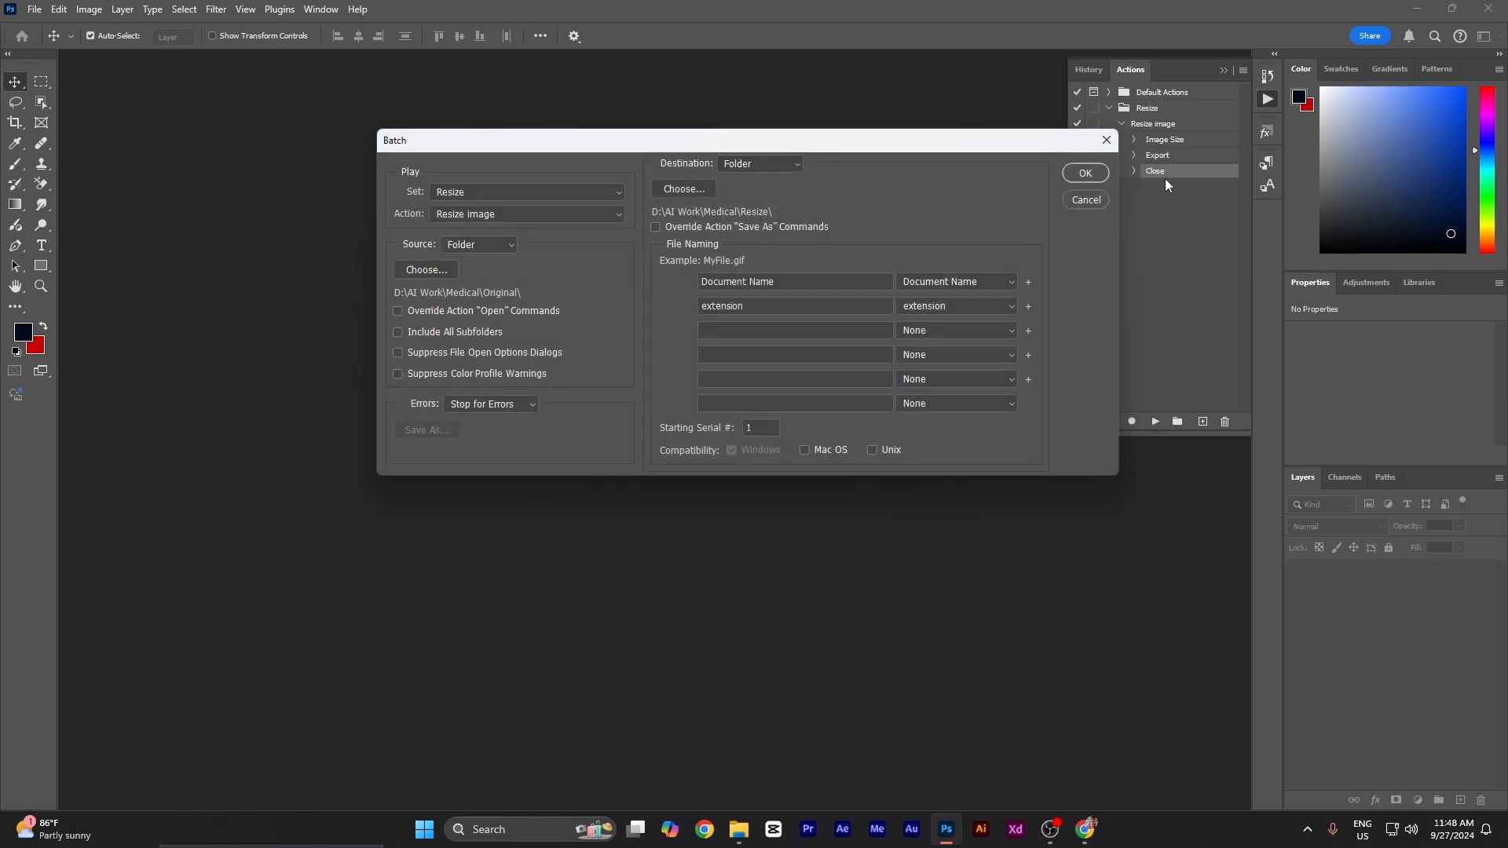
pyautogui.click(1086, 174)
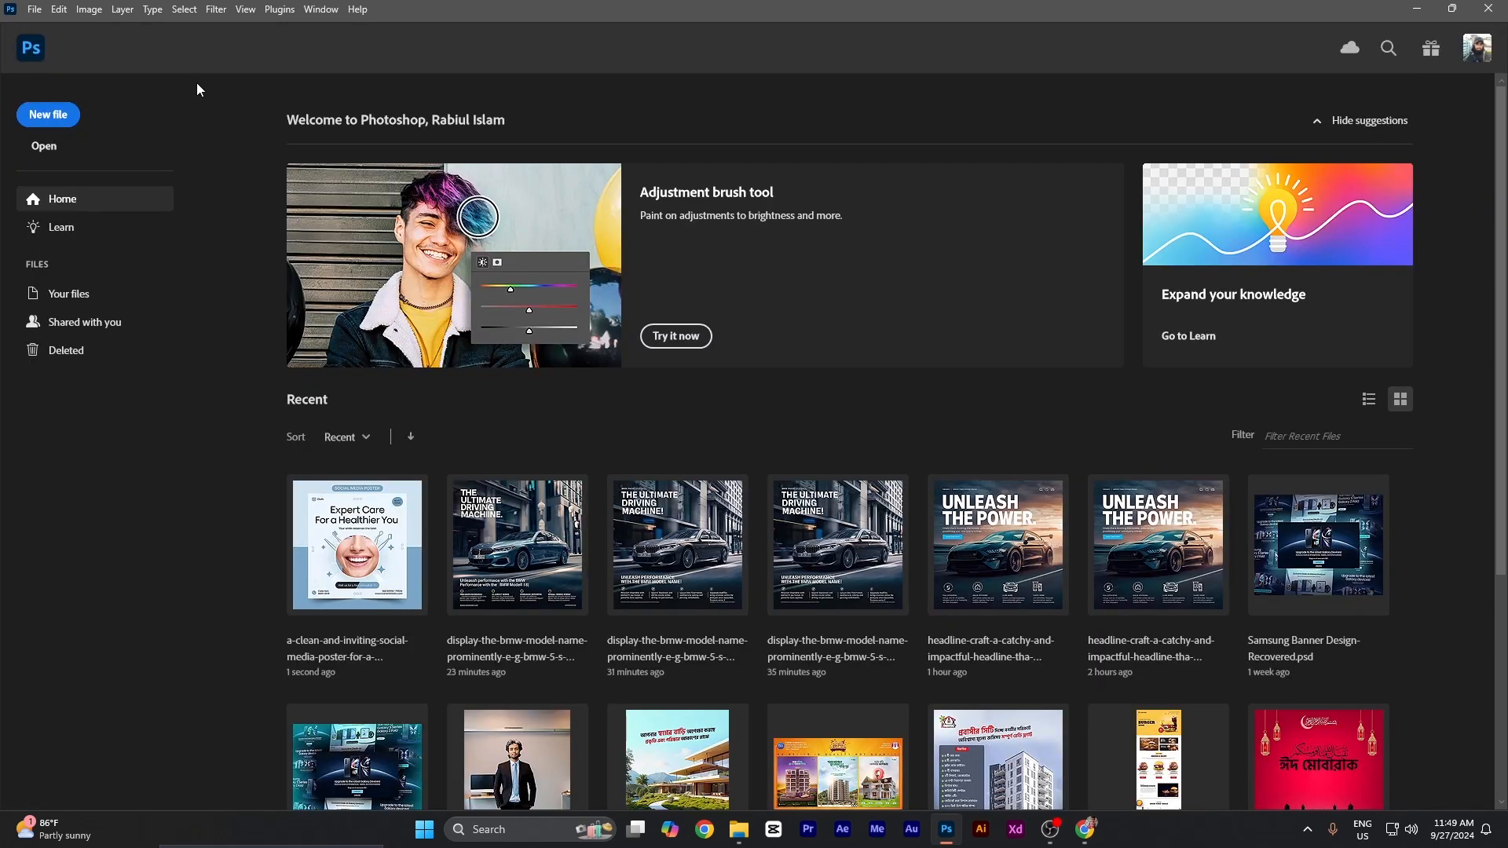
# - Minimize Photoshop, switch to File Explorer and show the Medical folder's contents as large icons
pyautogui.click(1417, 10)
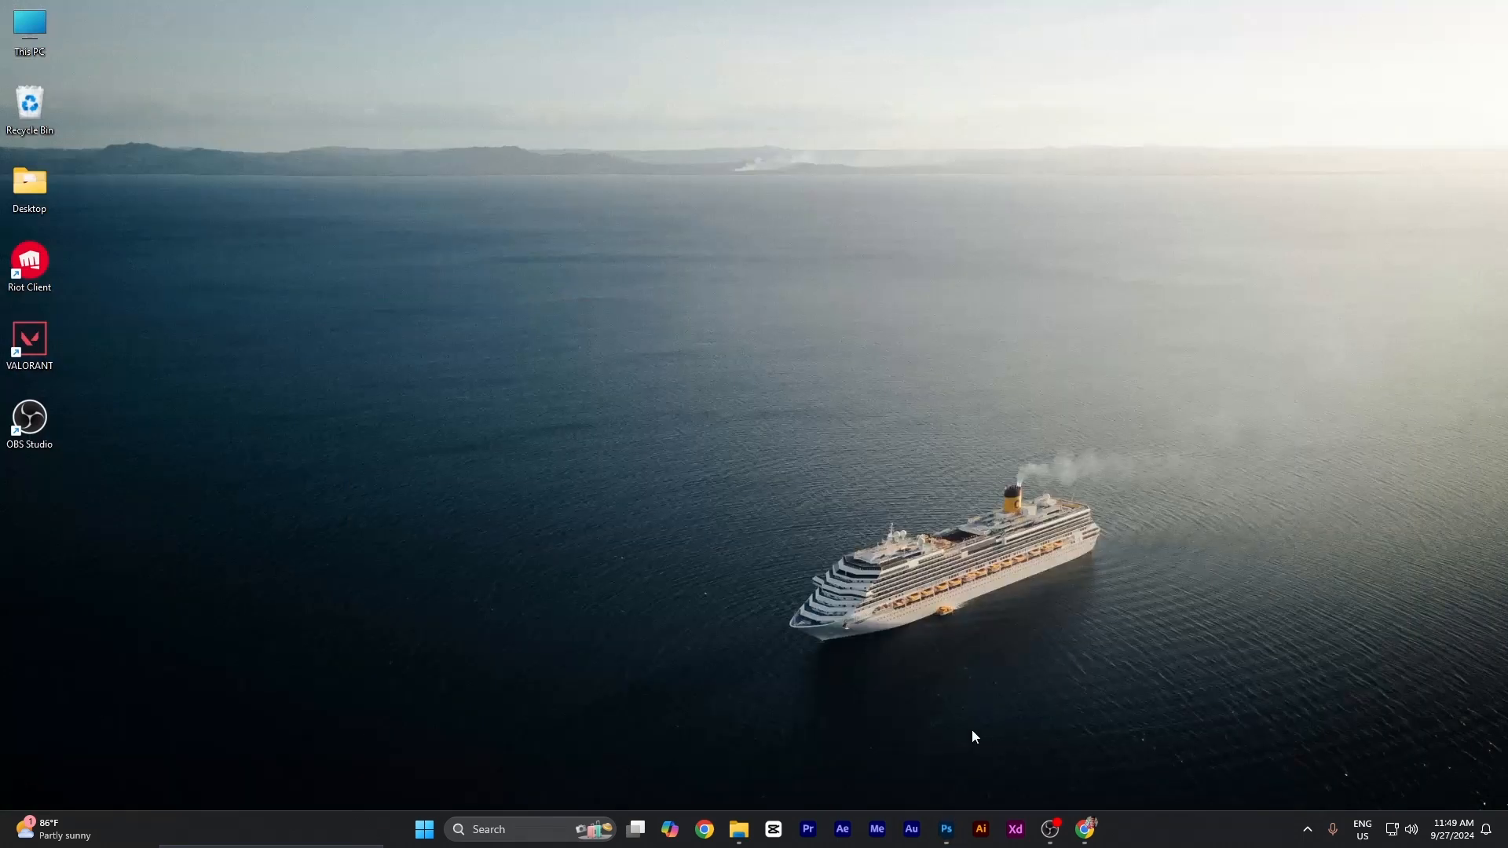
pyautogui.click(739, 829)
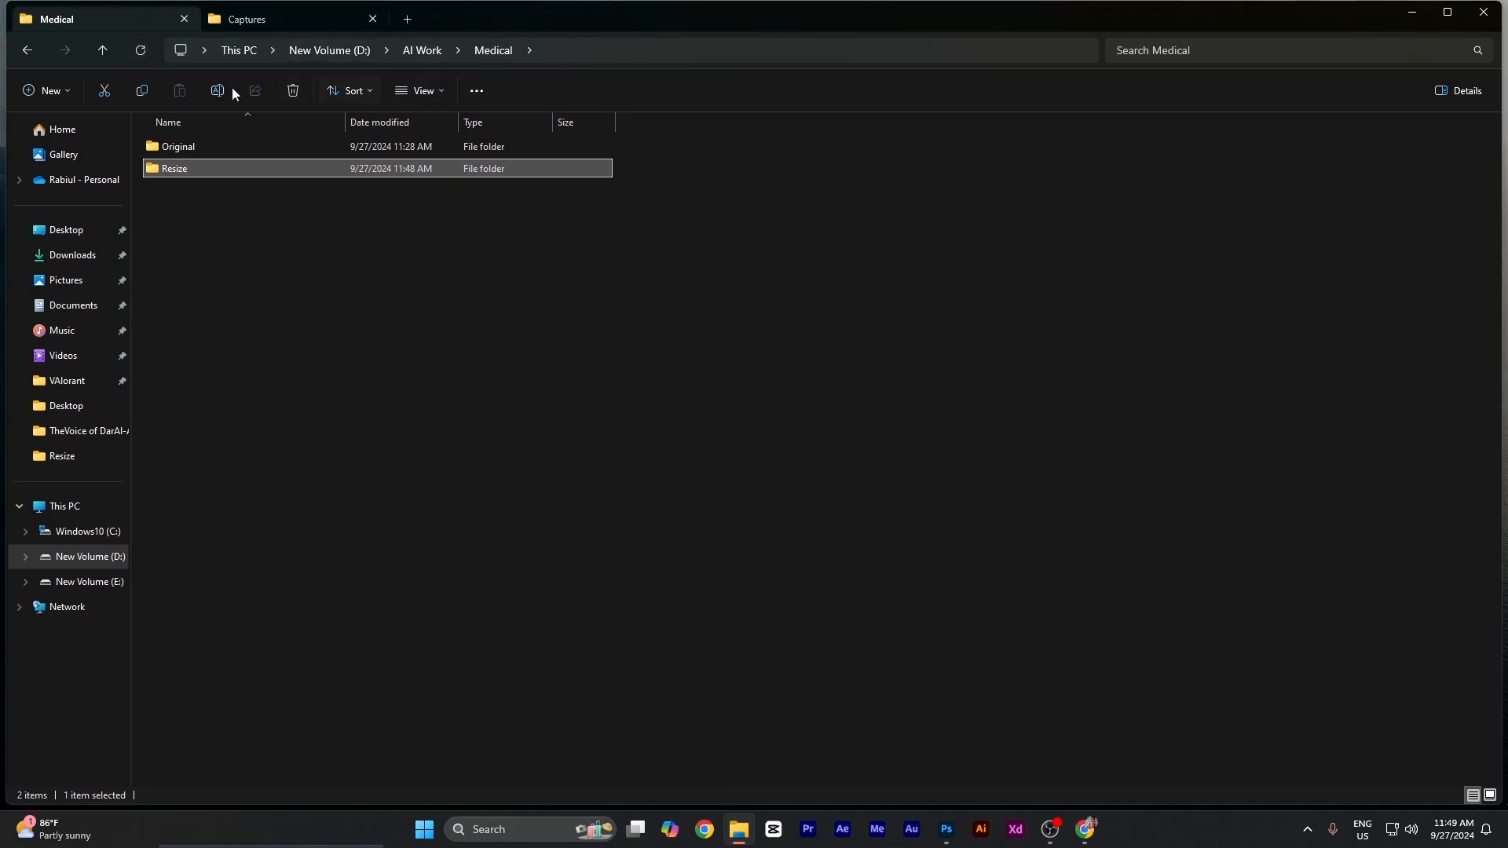
pyautogui.click(426, 94)
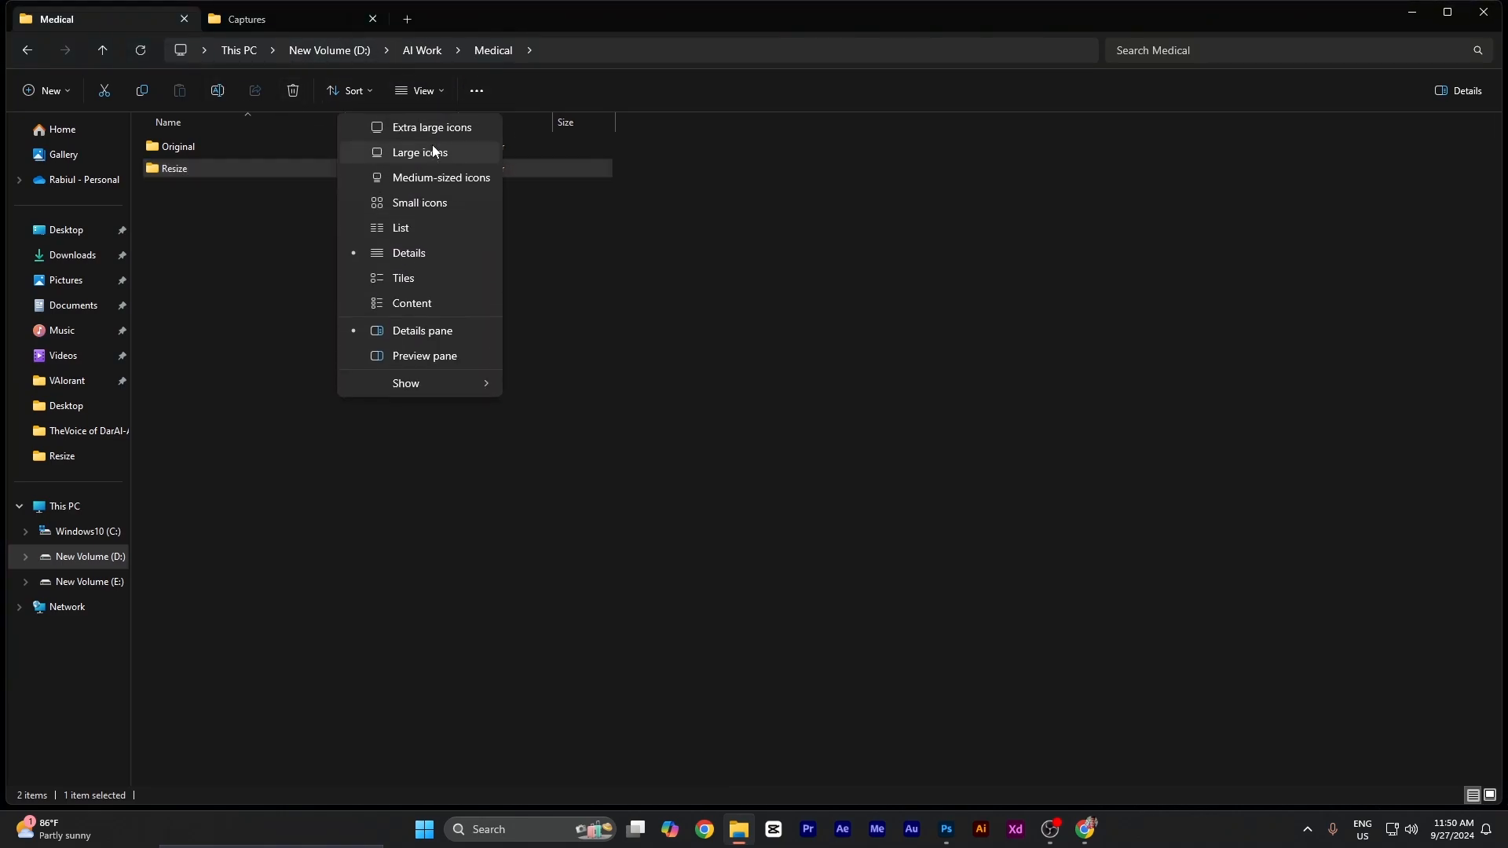
pyautogui.click(433, 149)
# - Look over the source images in the Original folder, then return to the Medical folder
pyautogui.doubleClick(195, 154)
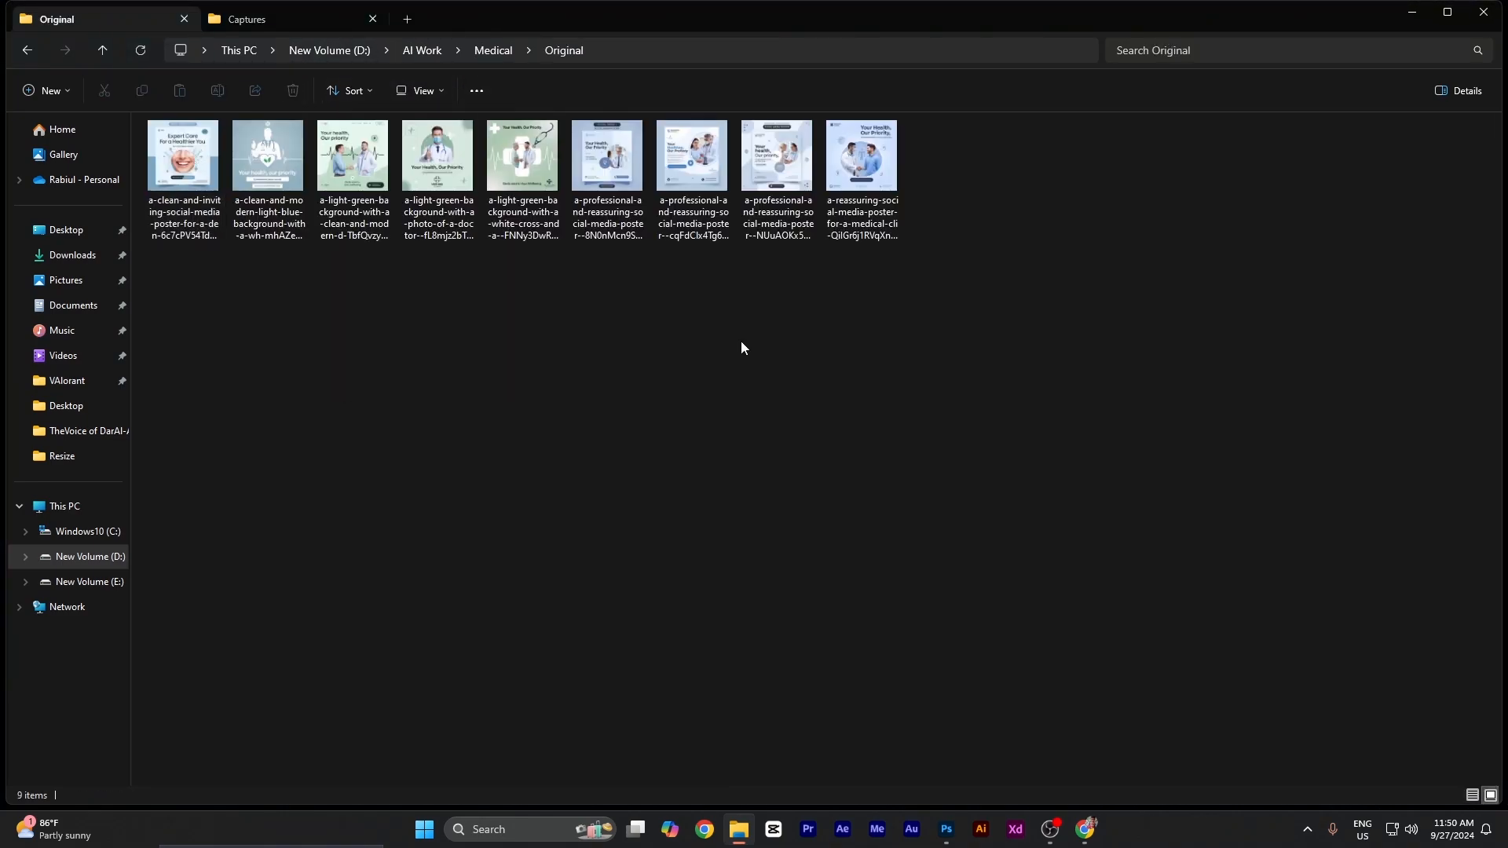
pyautogui.click(379, 190)
pyautogui.rightClick(265, 152)
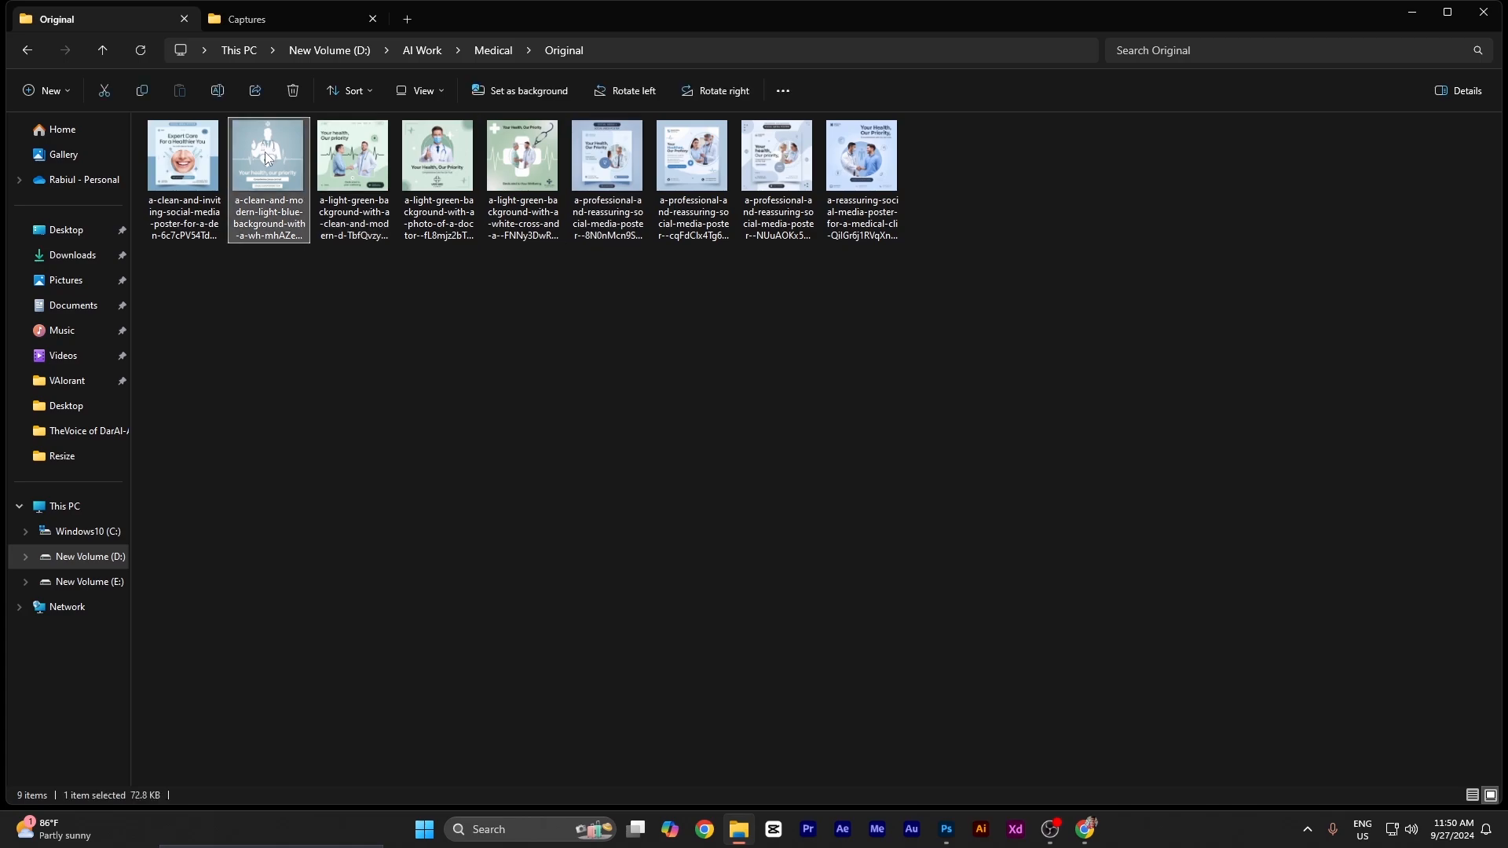
pyautogui.click(198, 328)
pyautogui.click(104, 50)
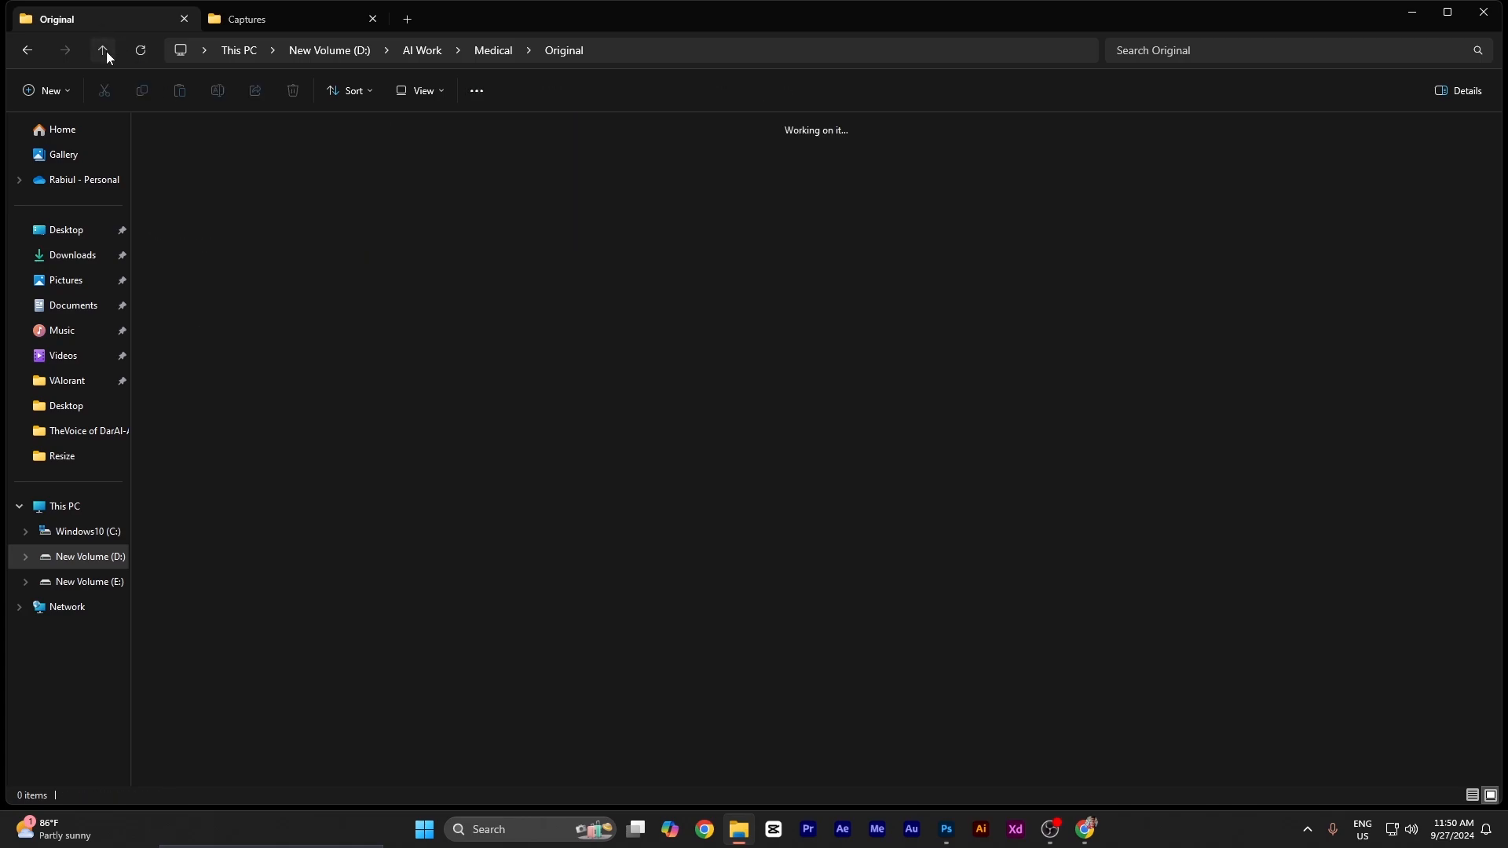
# - Open the Resize folder and inspect the file details of the light-blue background poster and one of the professional social media posters
pyautogui.doubleClick(300, 155)
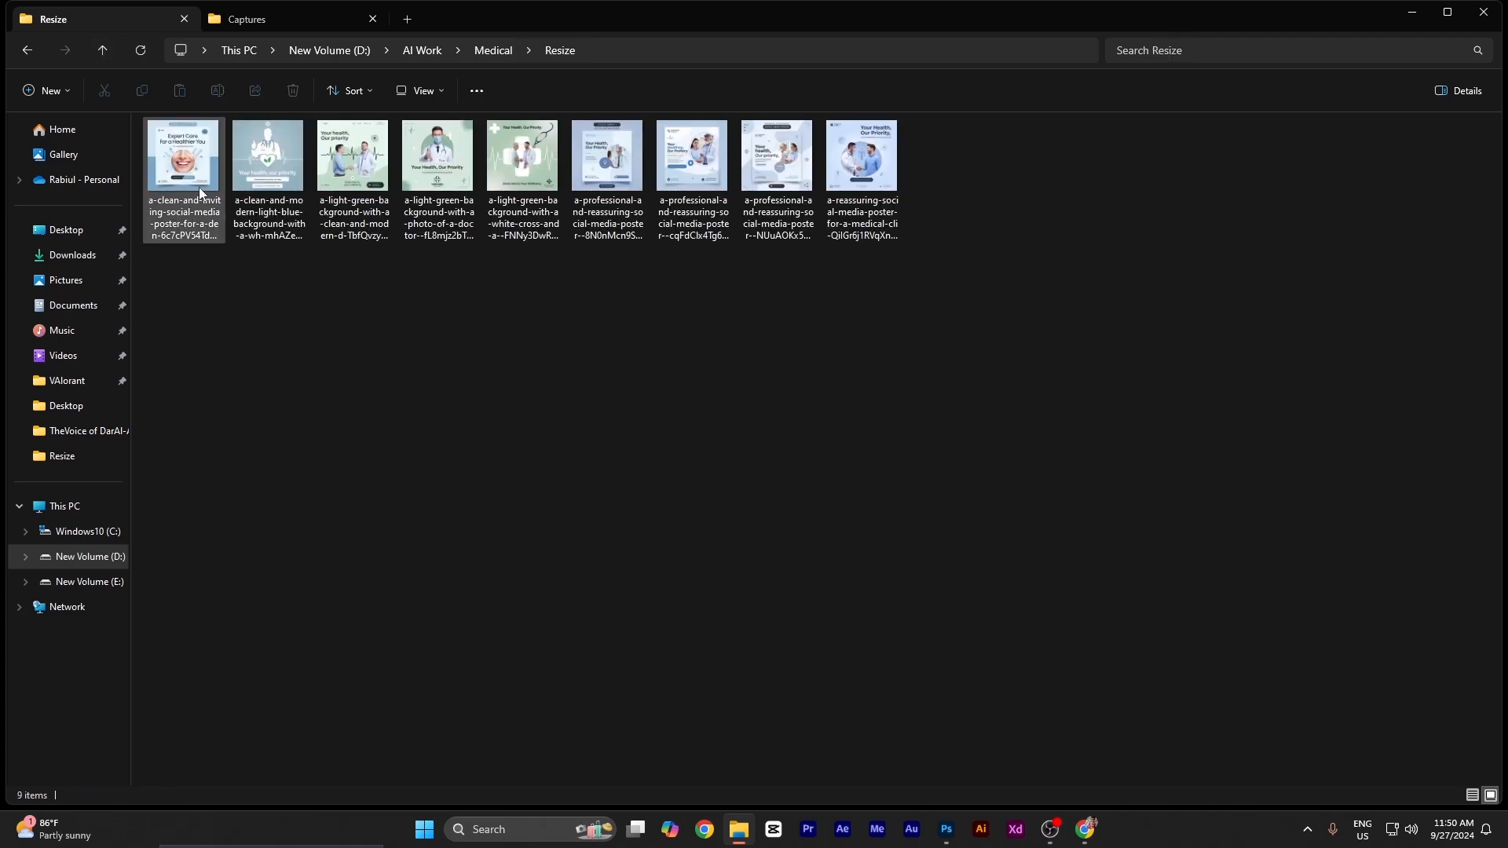
pyautogui.click(252, 187)
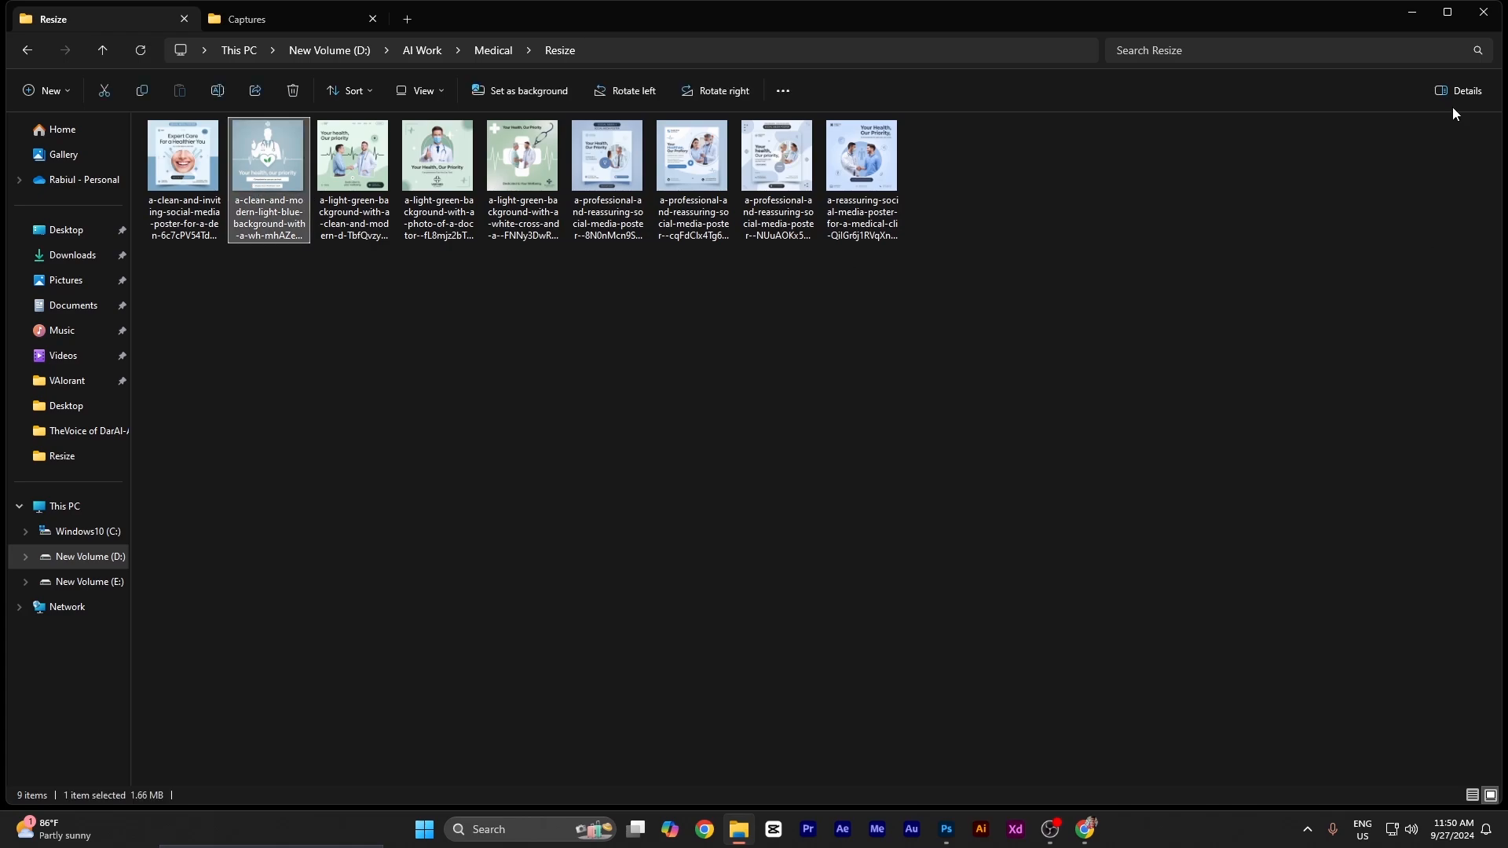
pyautogui.click(1437, 89)
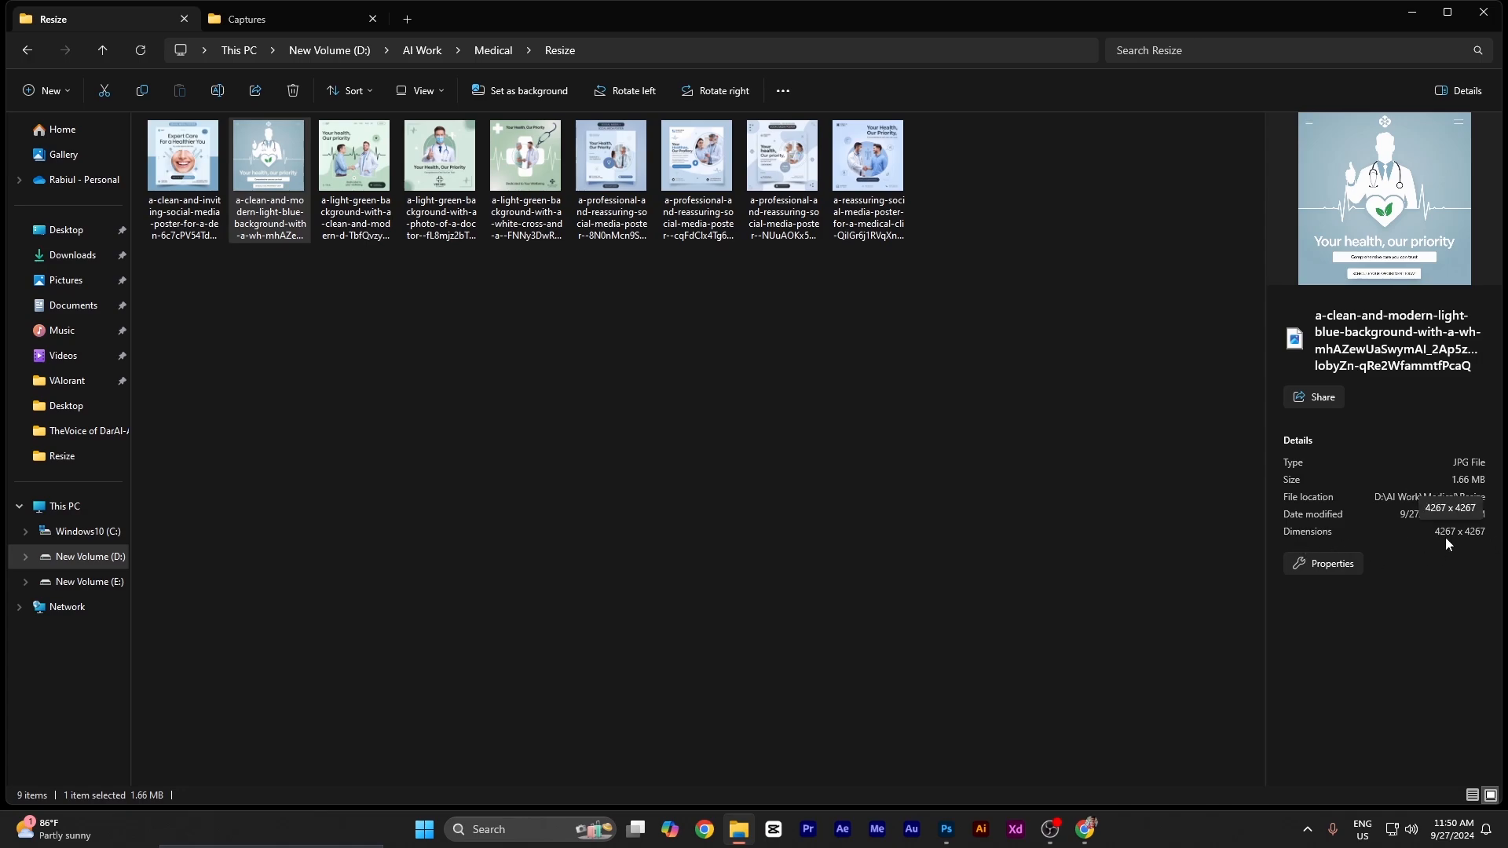
pyautogui.click(782, 161)
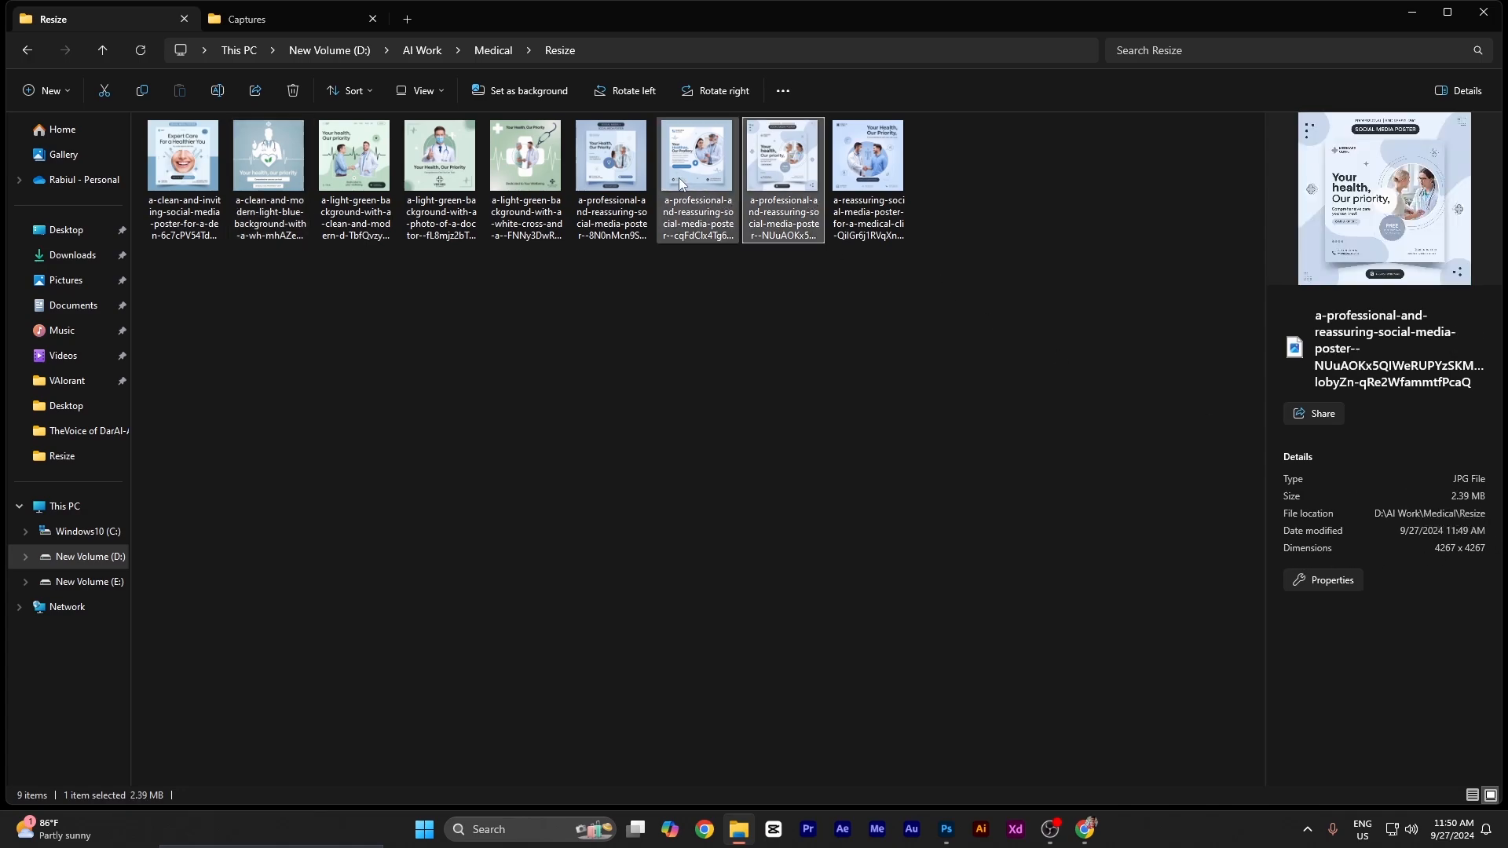